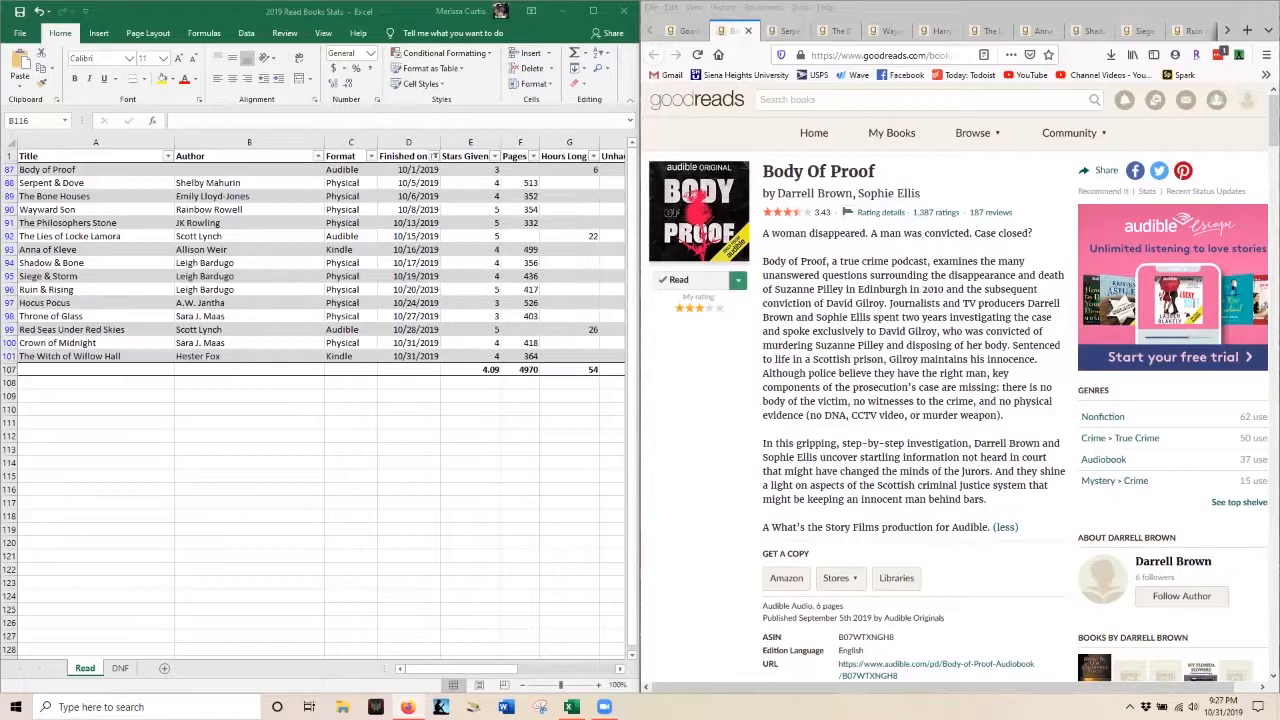
Return to the spreadsheet and move up to the first October book, Body of Proof
{"action": "right_click", "coordinate": [790, 427]}
{"action": "key", "text": "alt+Tab"}
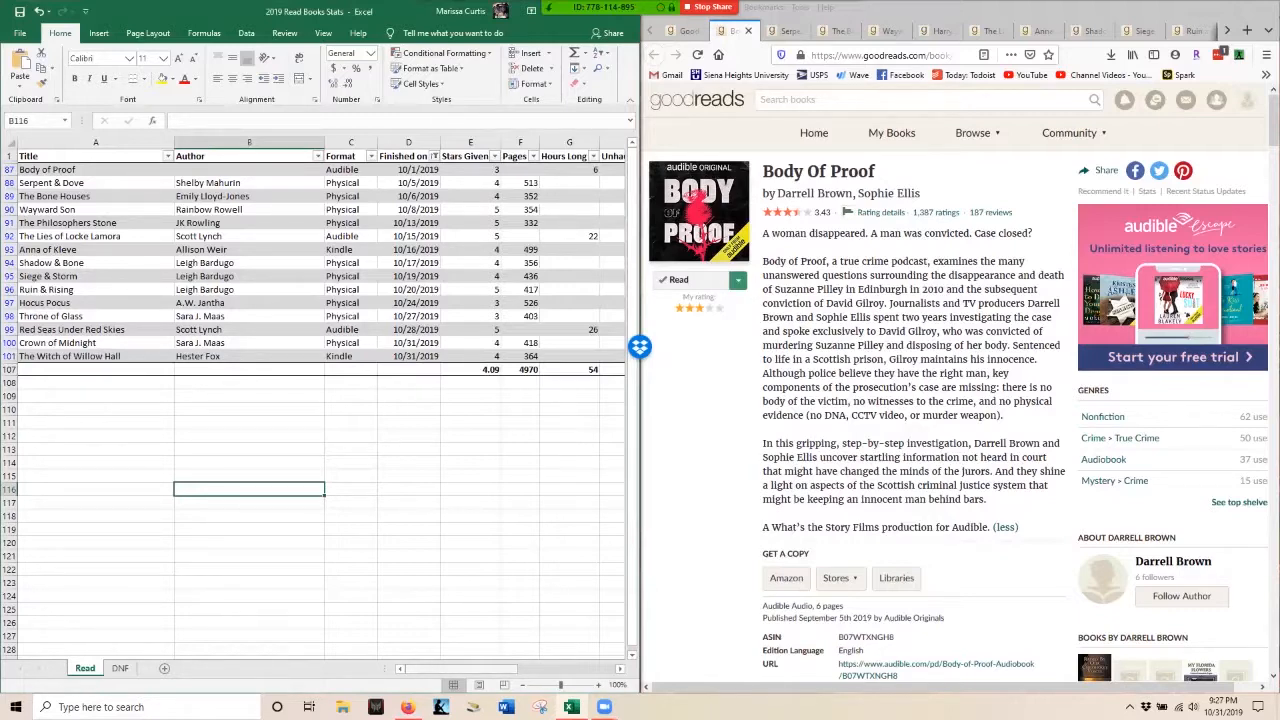
{"action": "left_click_drag", "start_coordinate": [460, 669], "coordinate": [460, 669]}
{"action": "key", "text": "Up"}
{"action": "key", "text": "Up"}
{"action": "key", "text": "Up"}
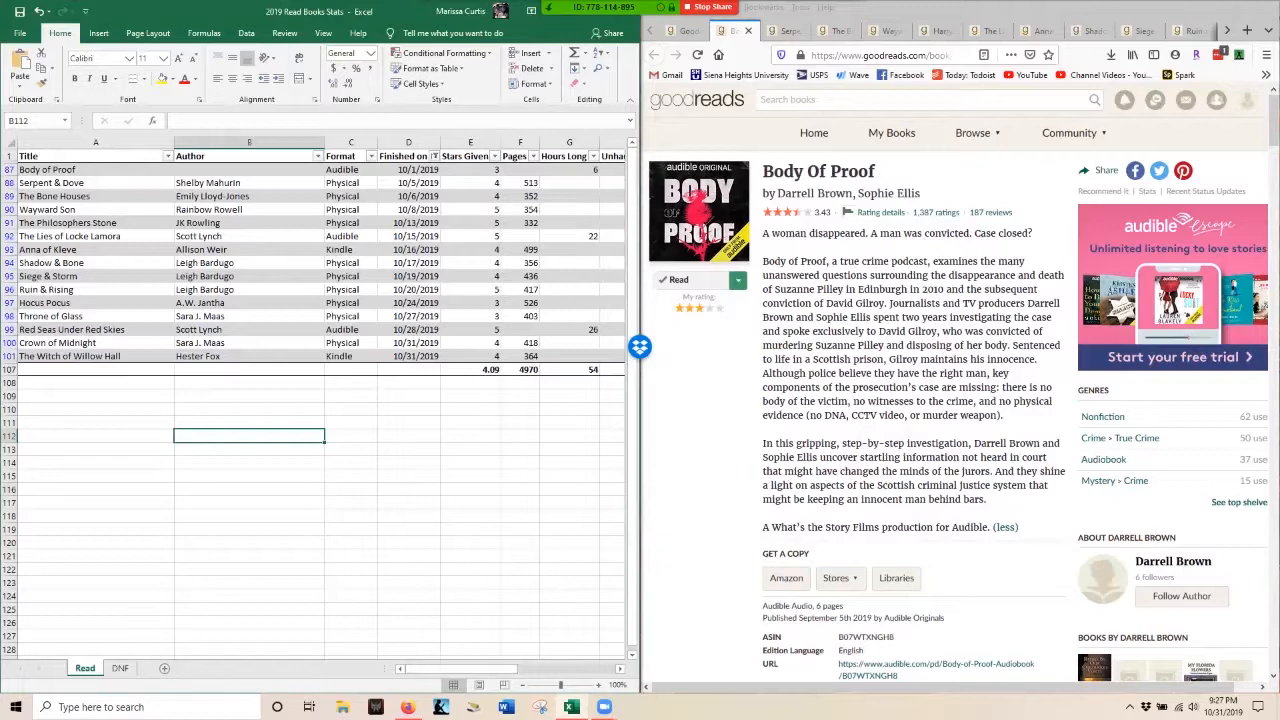
{"action": "key", "text": "Up"}
{"action": "key", "text": "Up"}
{"action": "key", "text": "Up"}
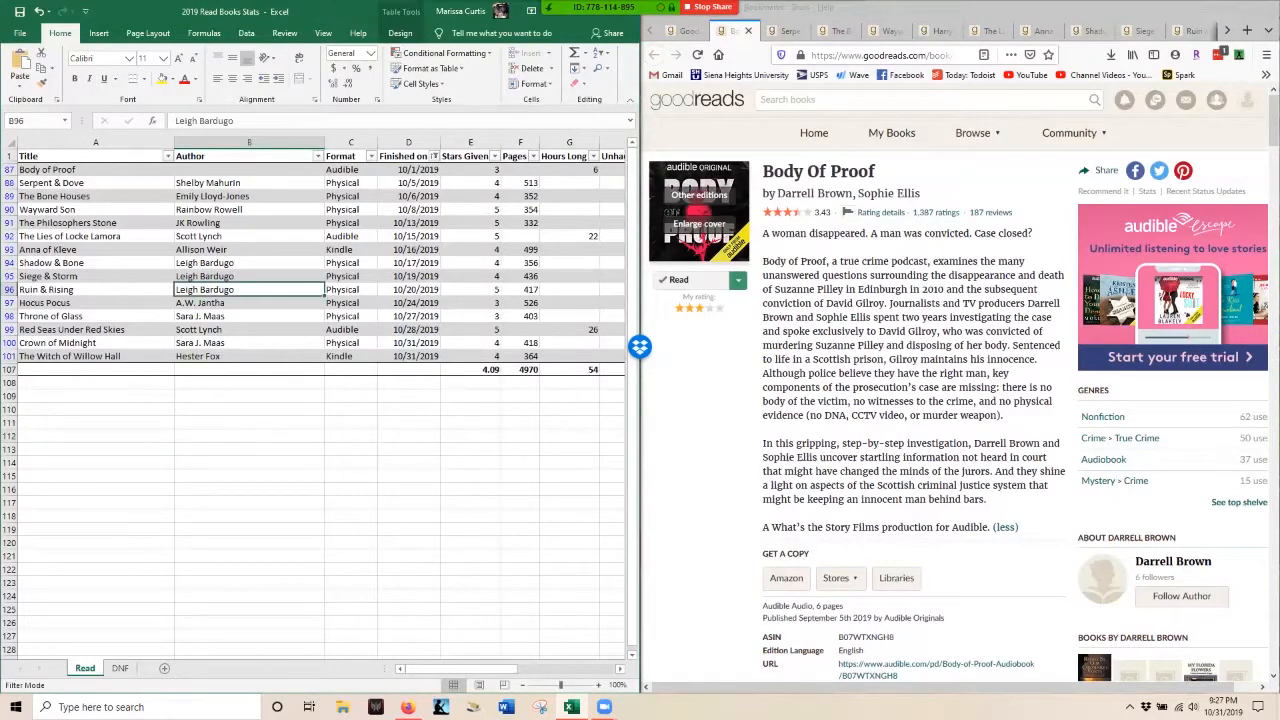
{"action": "key", "text": "Left"}
{"action": "key", "text": "Up"}
{"action": "key", "text": "Up"}
{"action": "key", "text": "Up"}
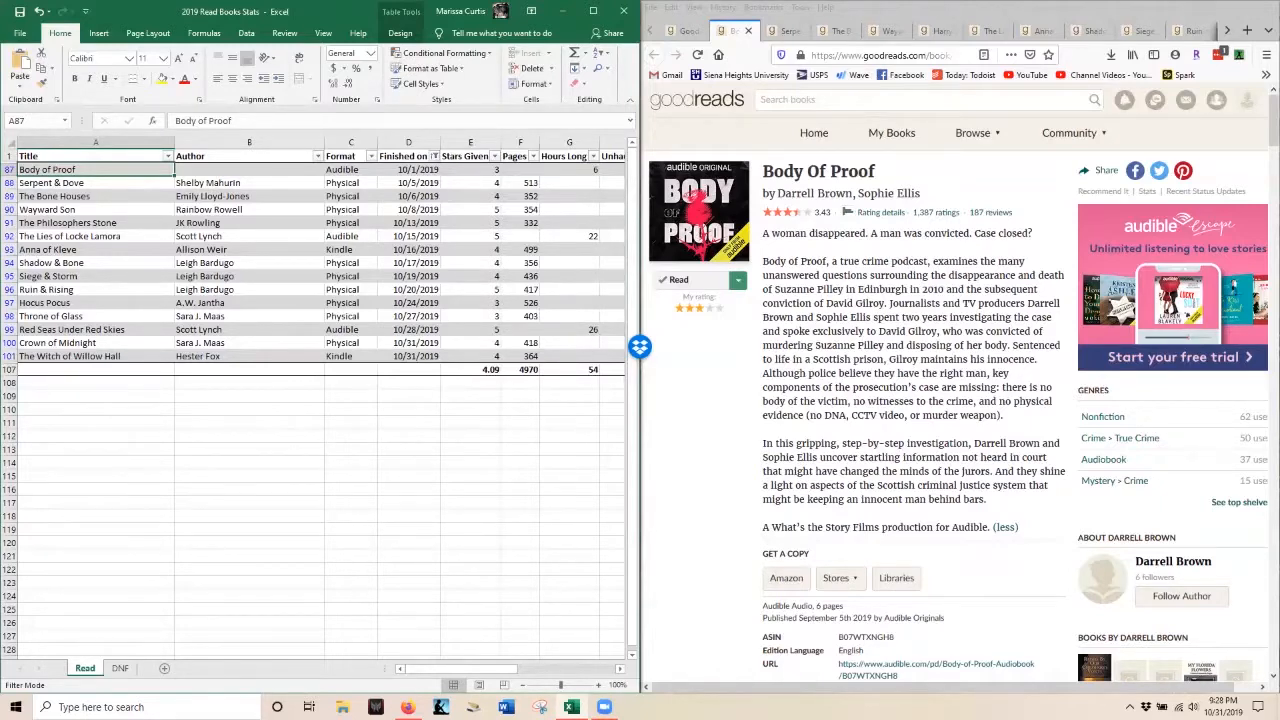
Close Body of Proof, expand the Serpent & Dove description and check its logged page count
{"action": "key", "text": "ctrl+w"}
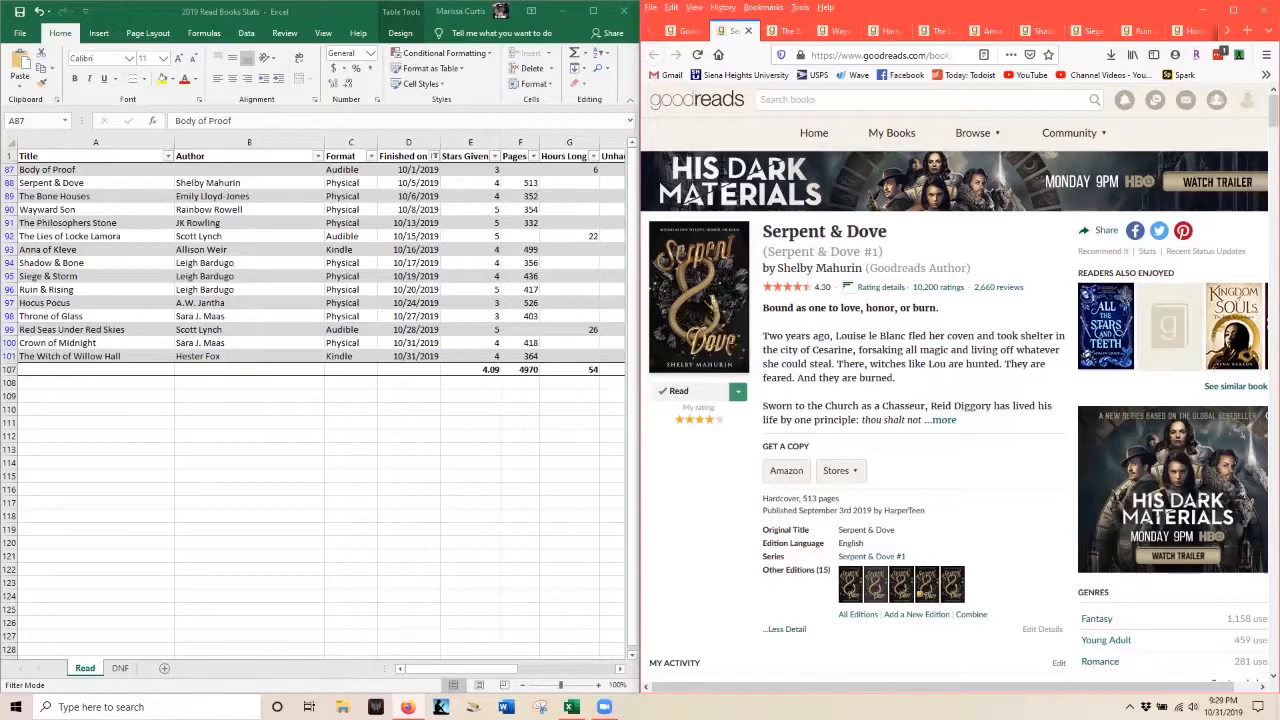
{"action": "left_click", "coordinate": [943, 419]}
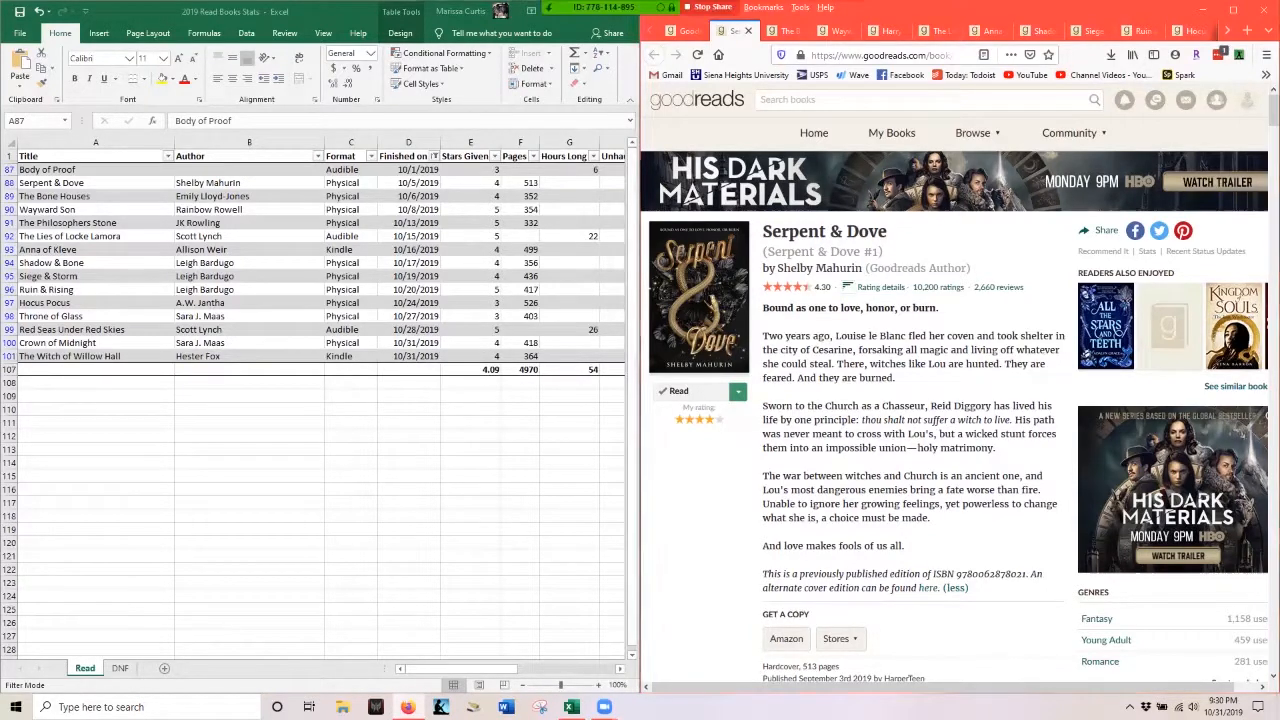
{"action": "key", "text": "Down"}
{"action": "key", "text": "Right"}
{"action": "key", "text": "Right"}
{"action": "key", "text": "Right"}
Close Serpent & Dove and expand The Bone Houses description
{"action": "left_click", "coordinate": [748, 31]}
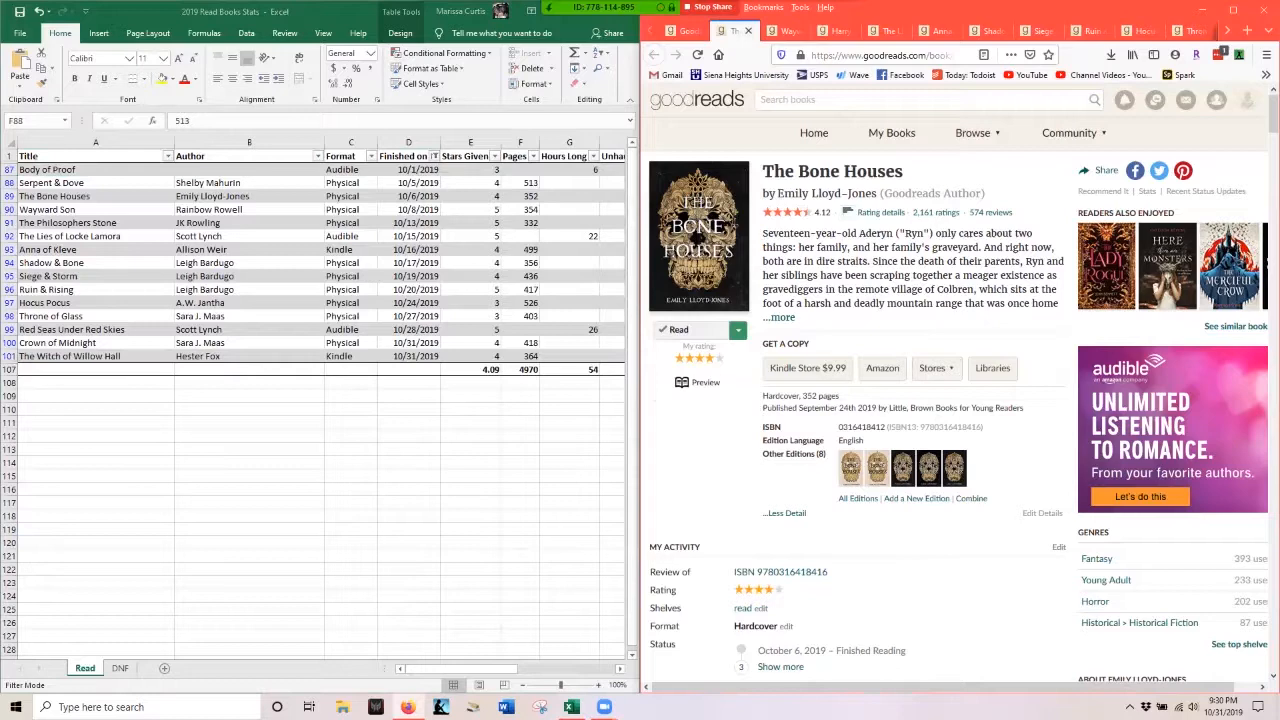
{"action": "left_click", "coordinate": [779, 317]}
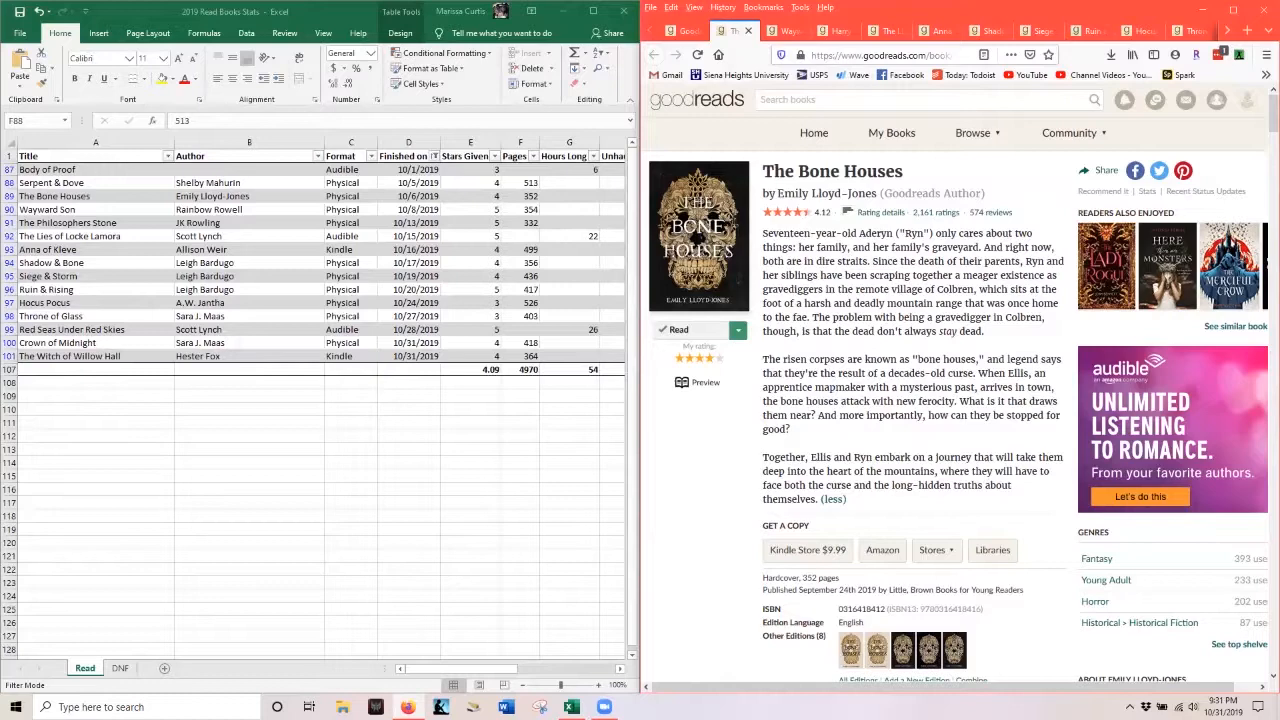
Close The Bone Houses, check Wayward Son's row 90 entries and expand its Goodreads description
{"action": "key", "text": "ctrl+w"}
{"action": "left_click", "coordinate": [47, 209]}
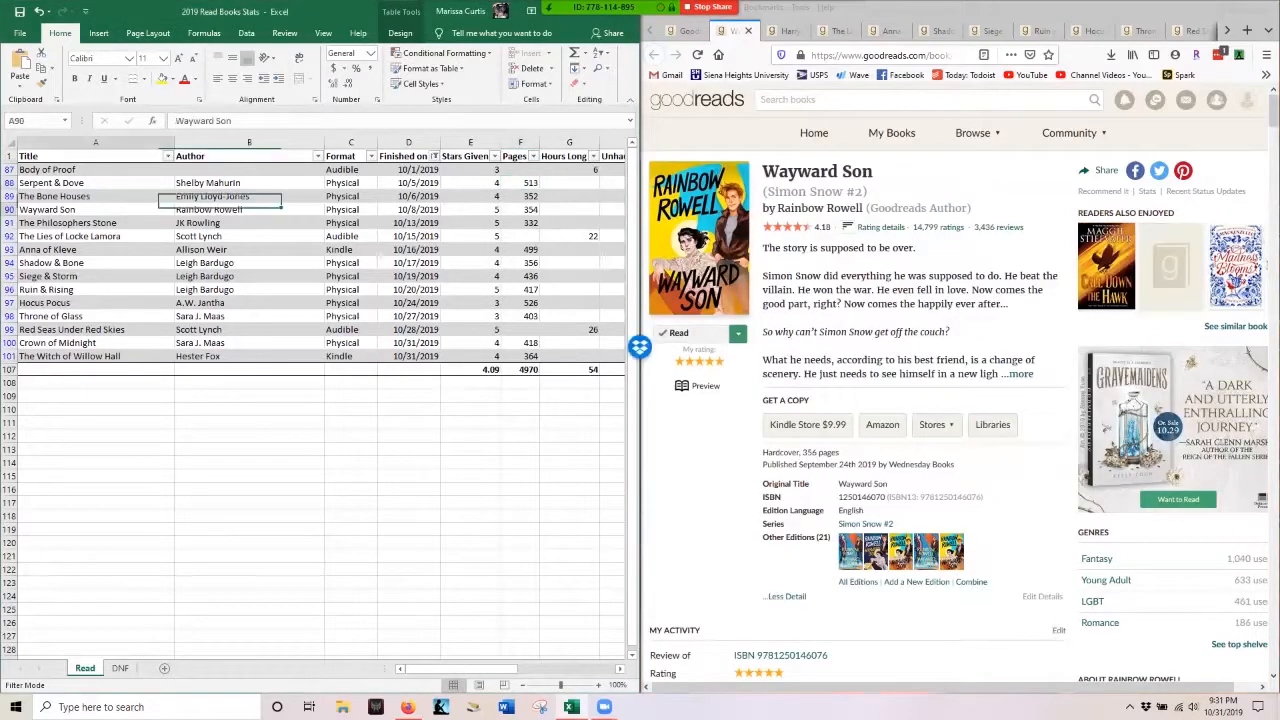
{"action": "left_click", "coordinate": [208, 209]}
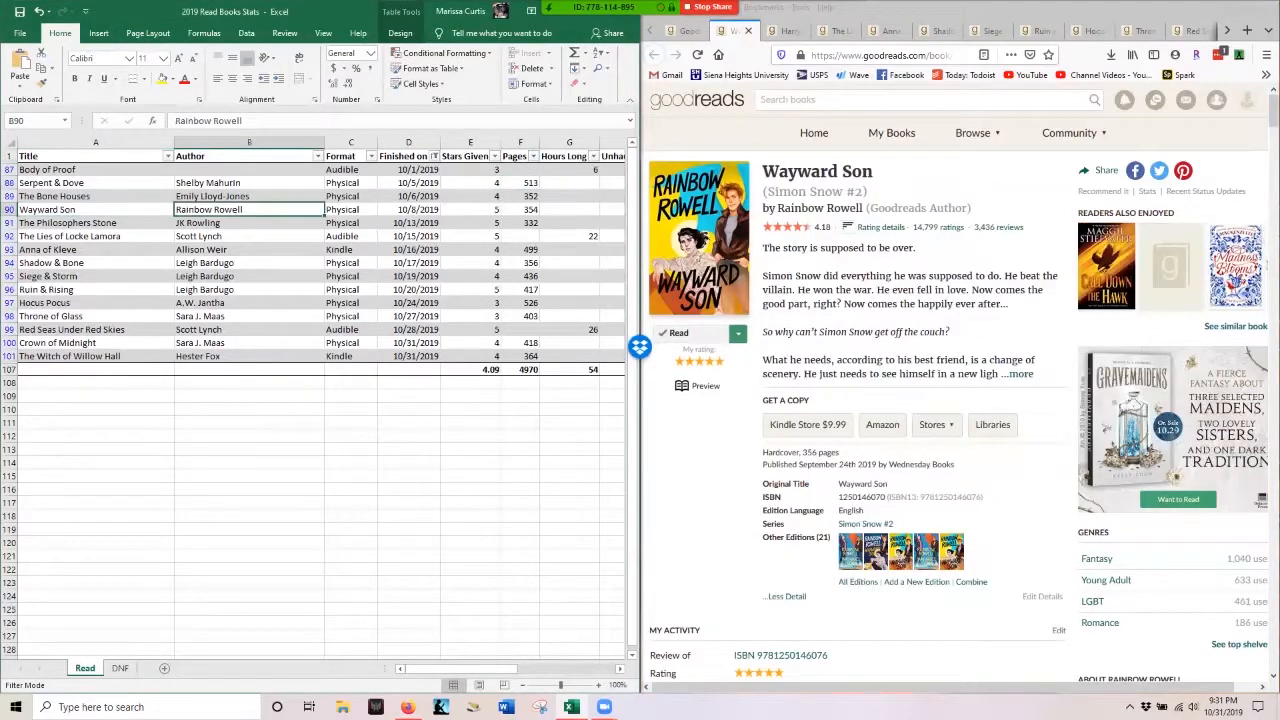
{"action": "key", "text": "Right"}
{"action": "key", "text": "Right"}
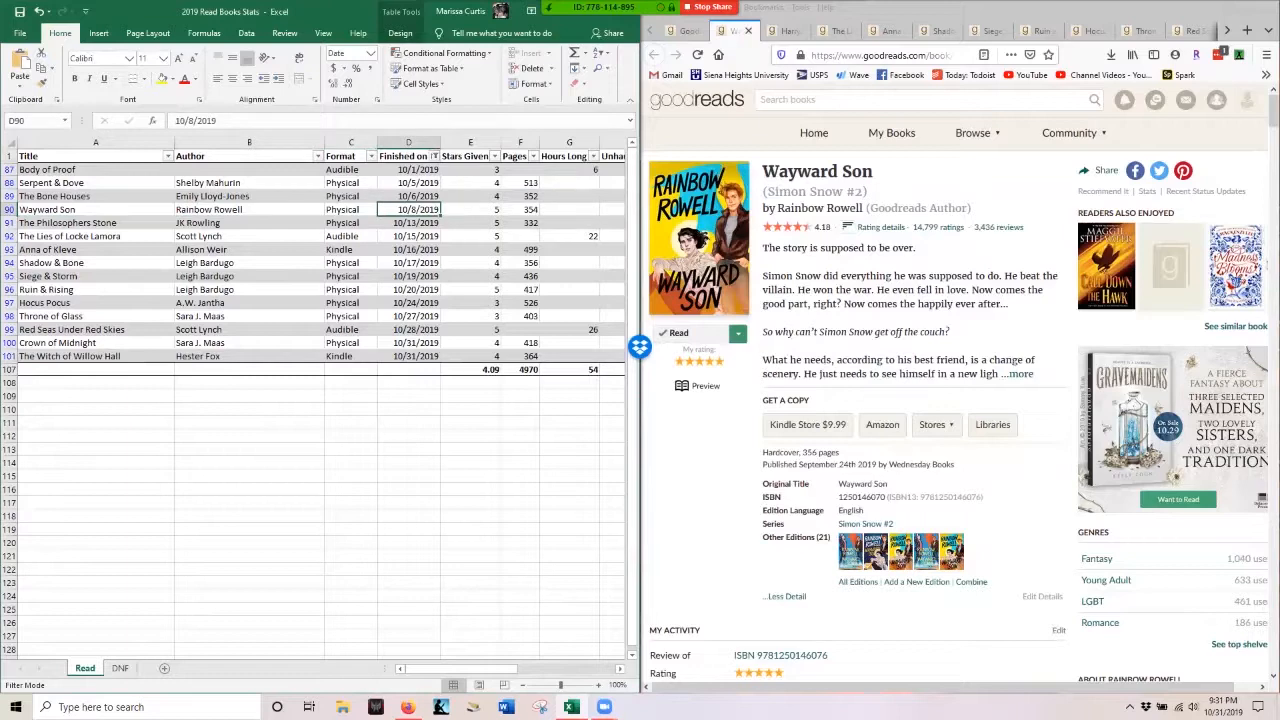
{"action": "key", "text": "Right"}
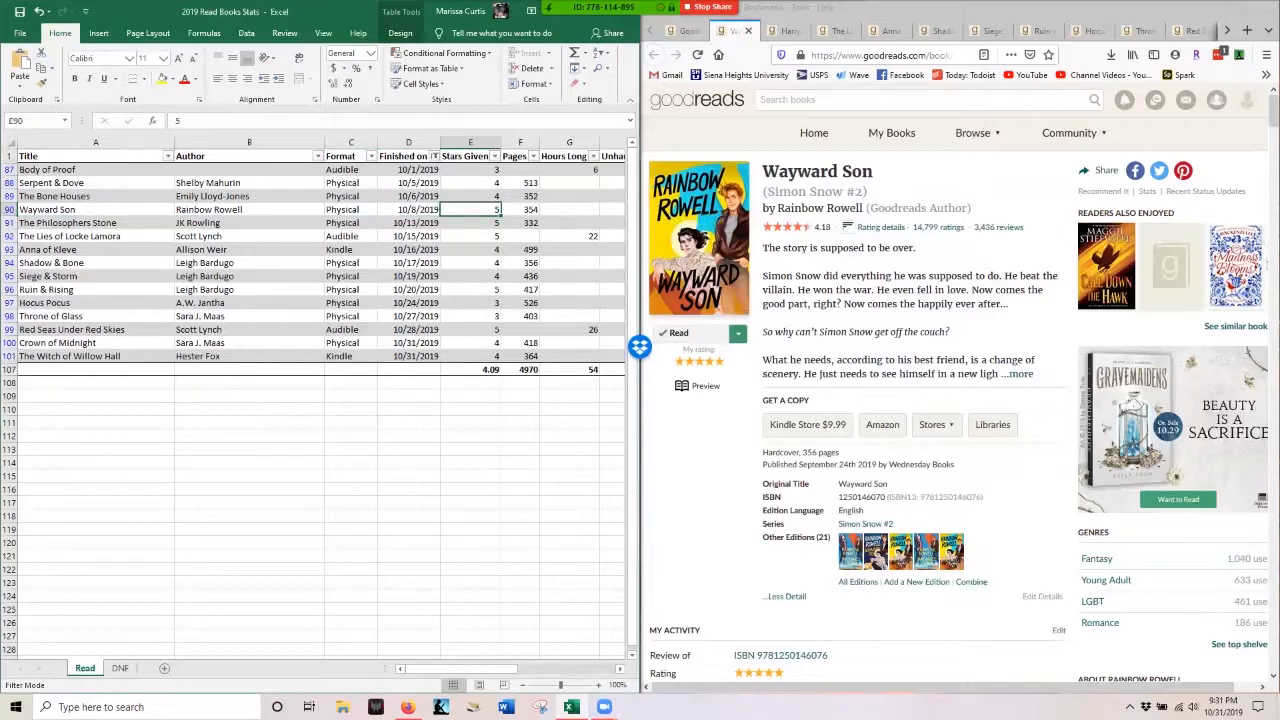
{"action": "left_click", "coordinate": [1018, 373]}
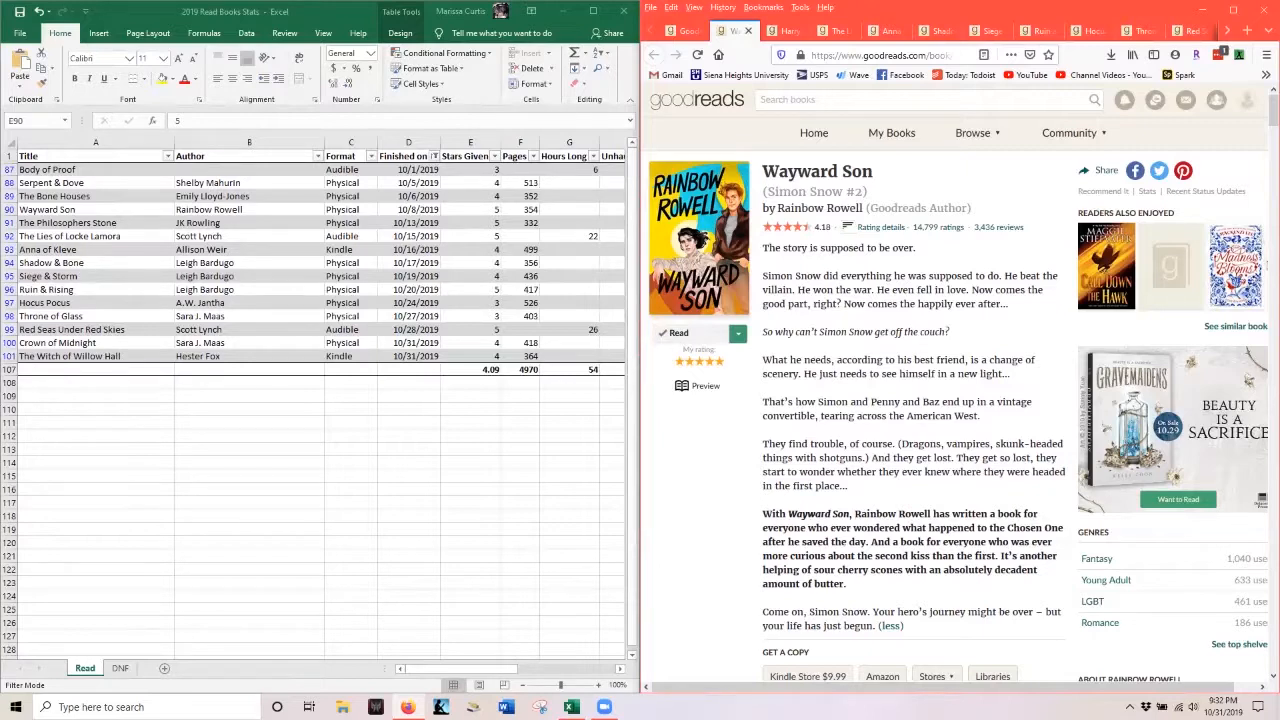
Close Wayward Son and check The Philosophers Stone row against its Goodreads page
{"action": "key", "text": "ctrl+w"}
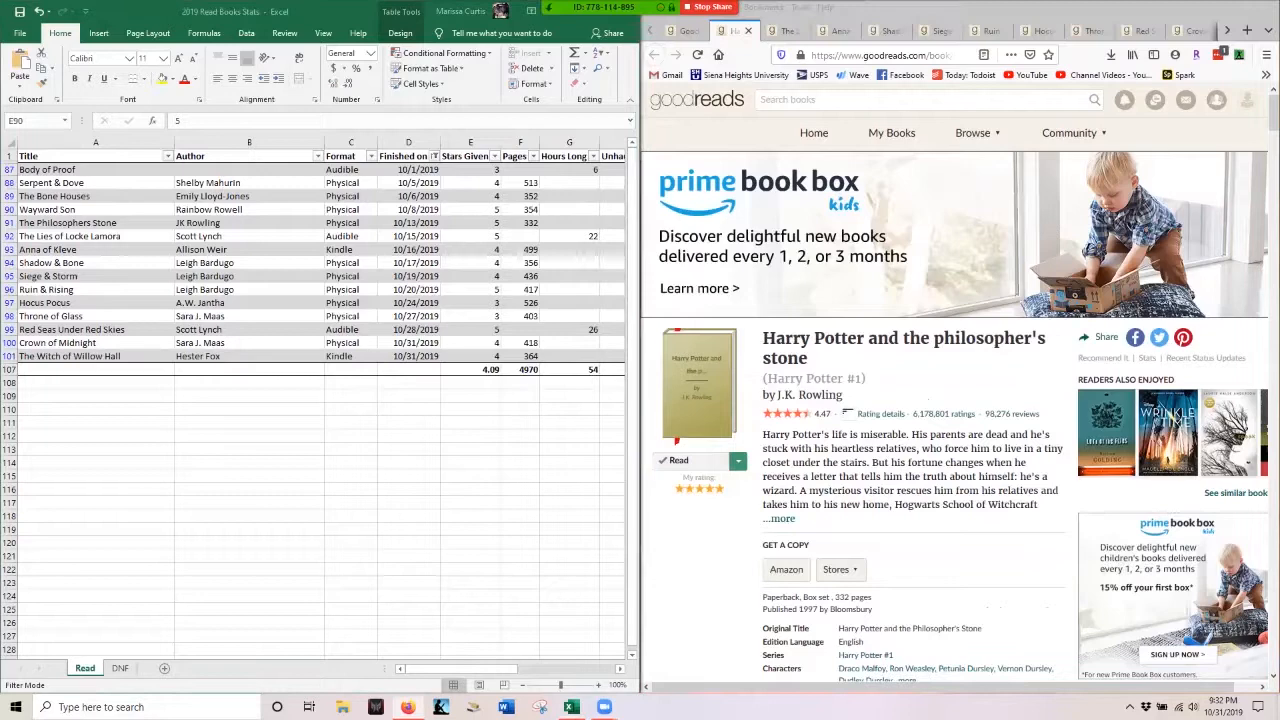
{"action": "left_click", "coordinate": [95, 222]}
{"action": "key", "text": "Right"}
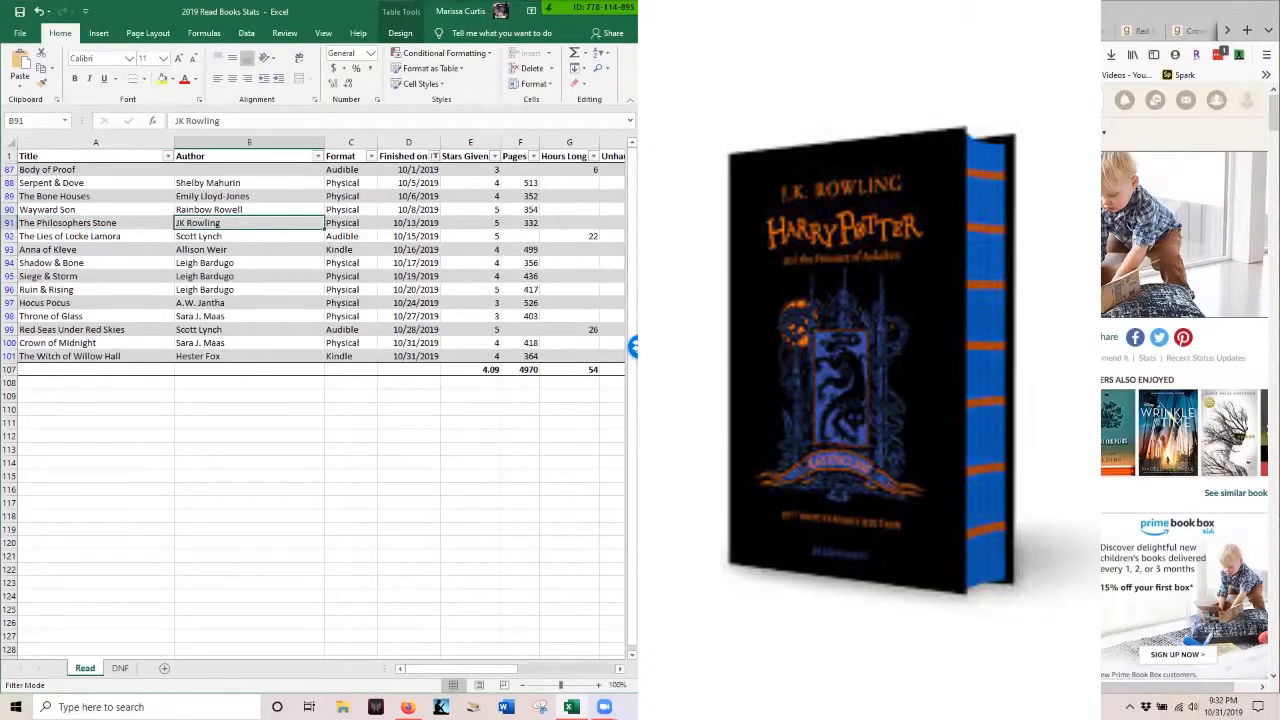
{"action": "key", "text": "alt+Tab"}
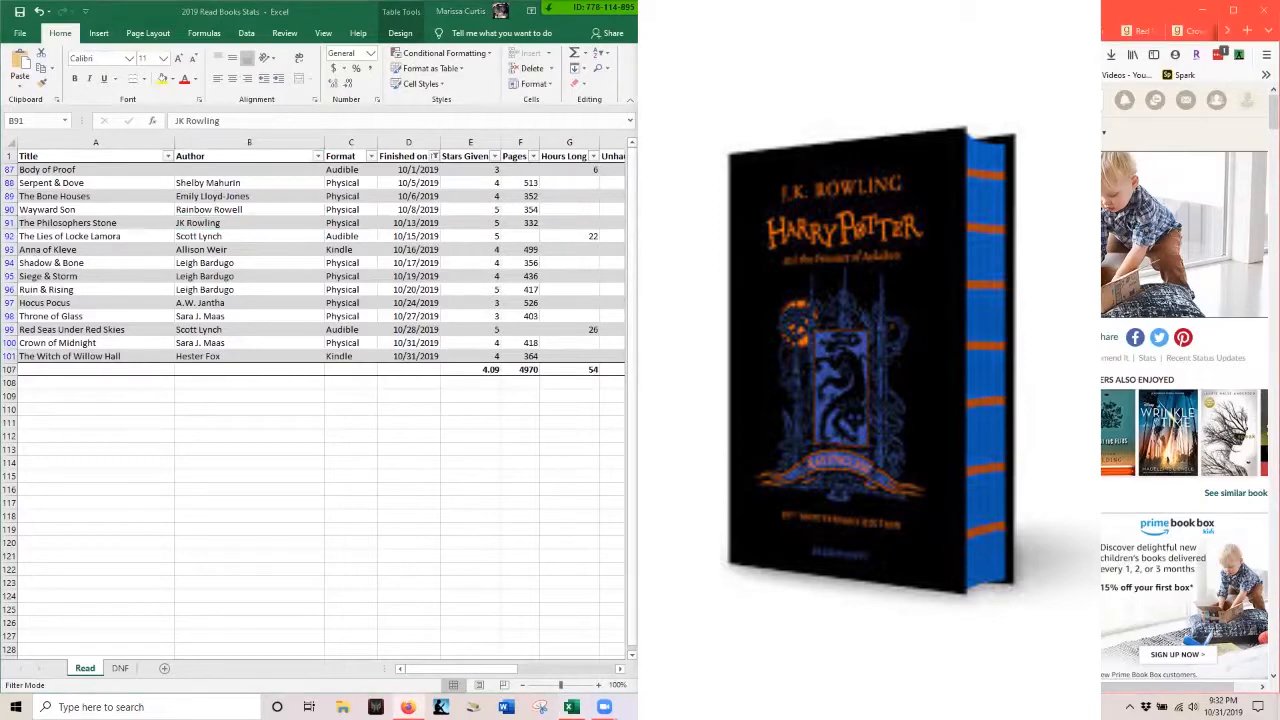
{"action": "scroll", "coordinate": [1184, 400], "scroll_direction": "down", "scroll_amount": 4}
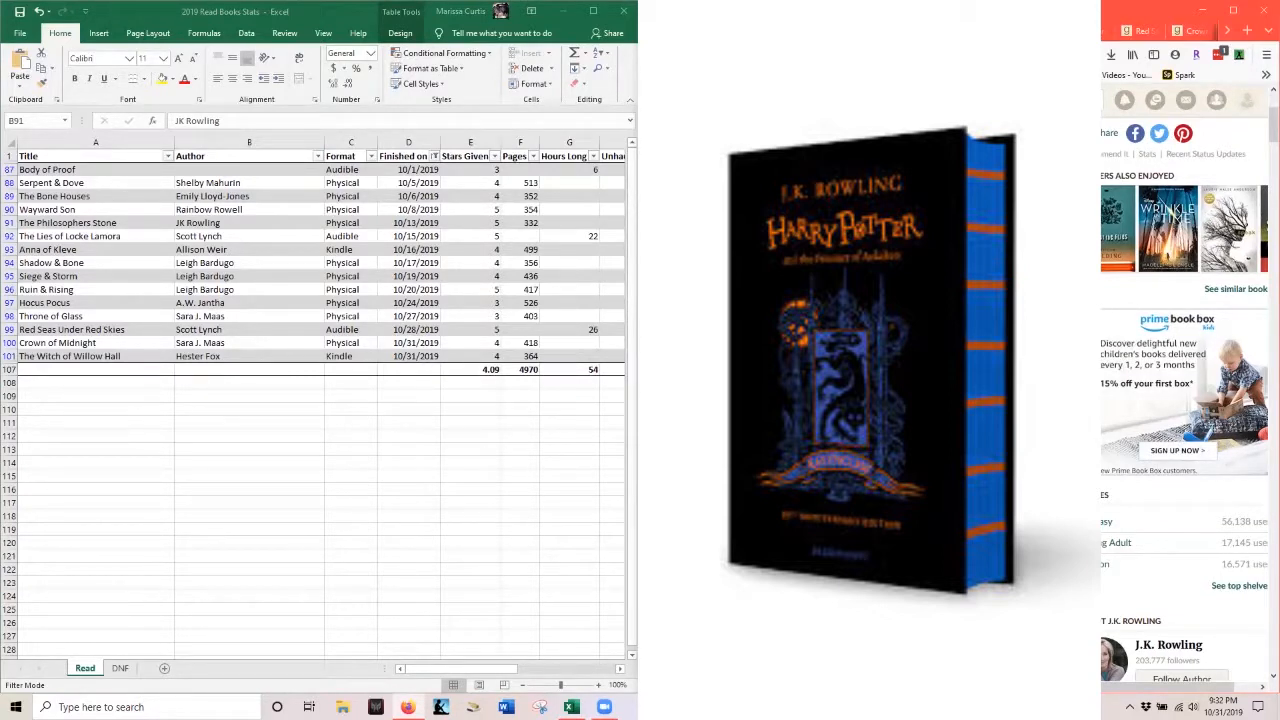
Check The Philosophers Stone rating and finish date, then move to The Lies of Locke Lamora row
{"action": "left_click", "coordinate": [470, 222]}
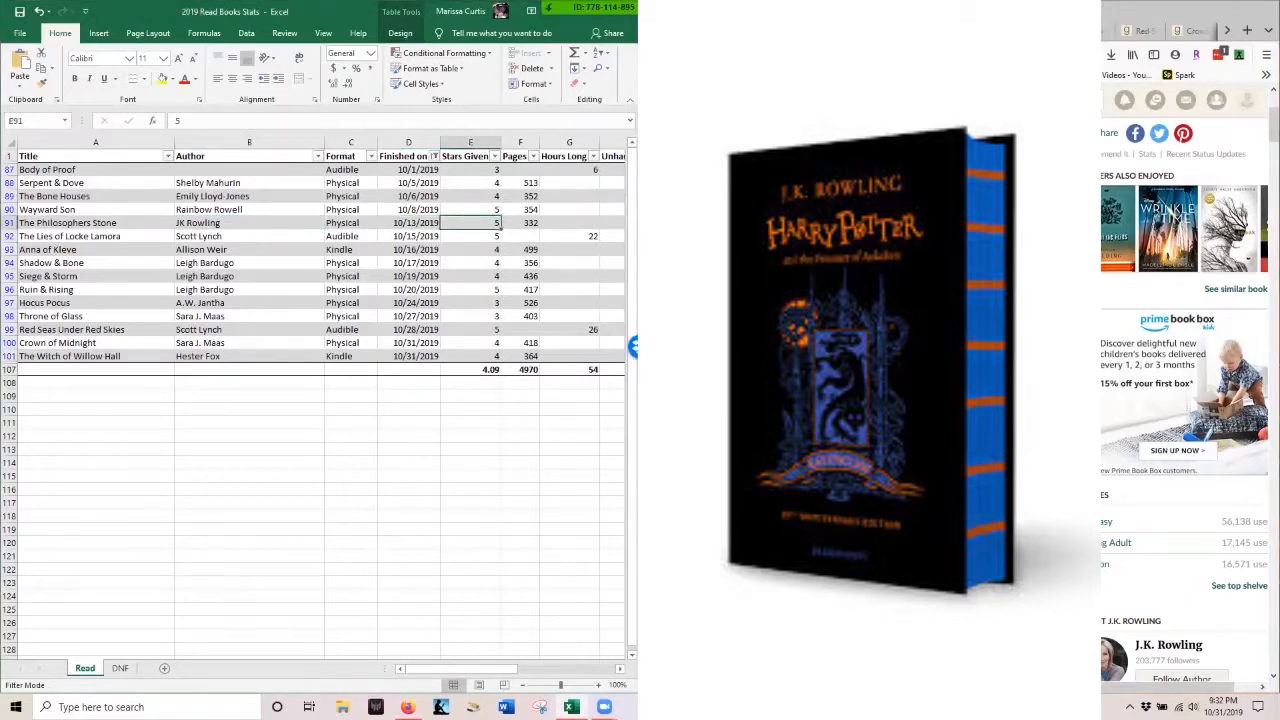
{"action": "key", "text": "Left"}
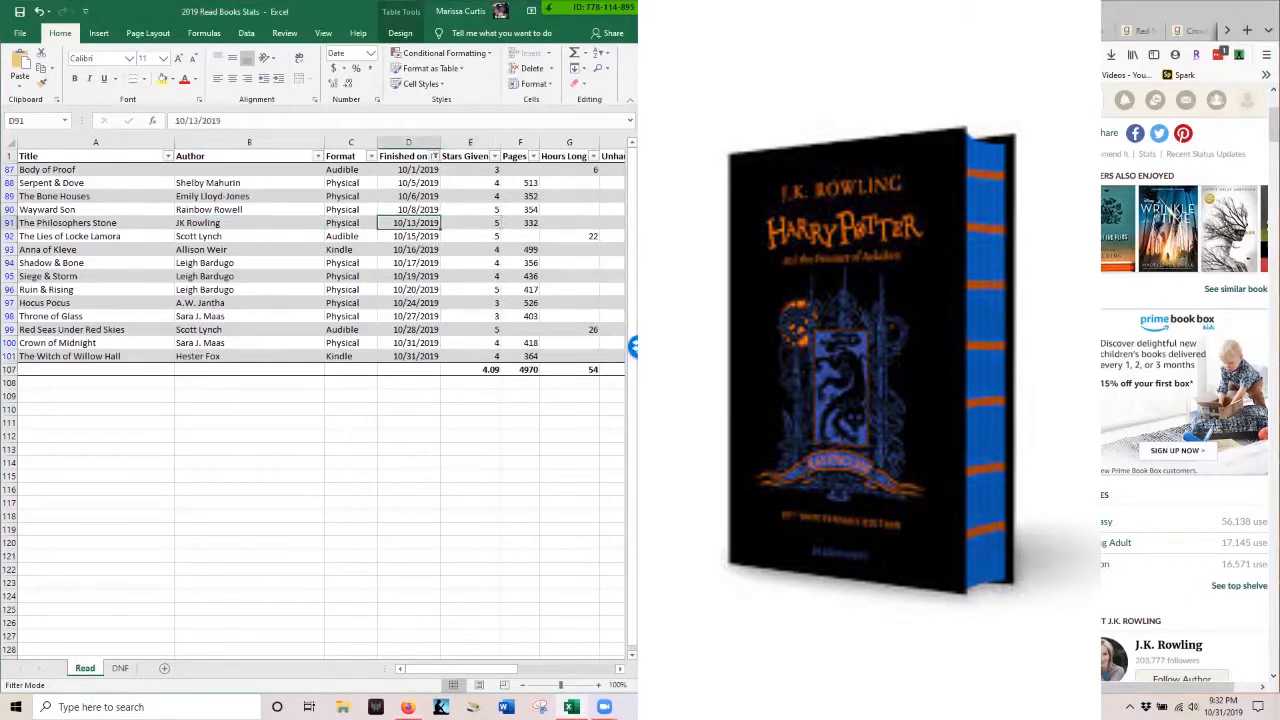
{"action": "key", "text": "Left"}
{"action": "key", "text": "Left"}
{"action": "key", "text": "Left"}
{"action": "key", "text": "Down"}
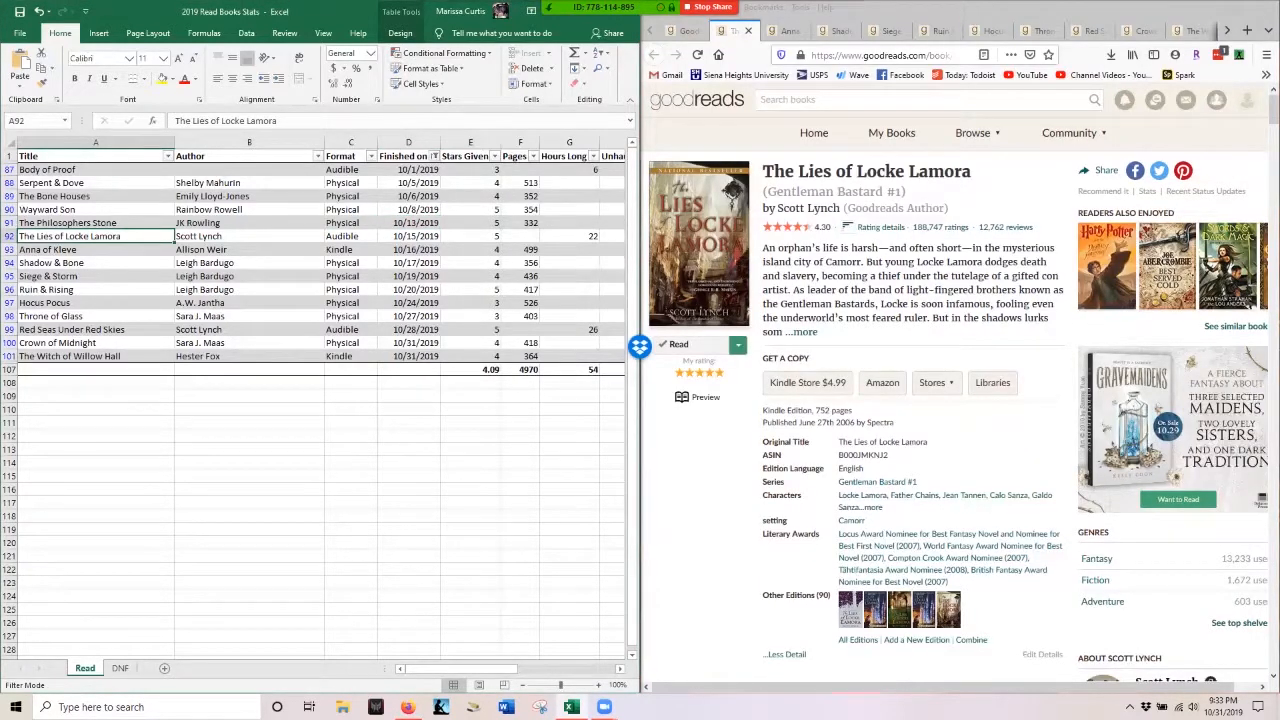
Check The Lies of Locke Lamora format and listening hours beside its expanded Goodreads description
{"action": "key", "text": "Right"}
{"action": "key", "text": "Right"}
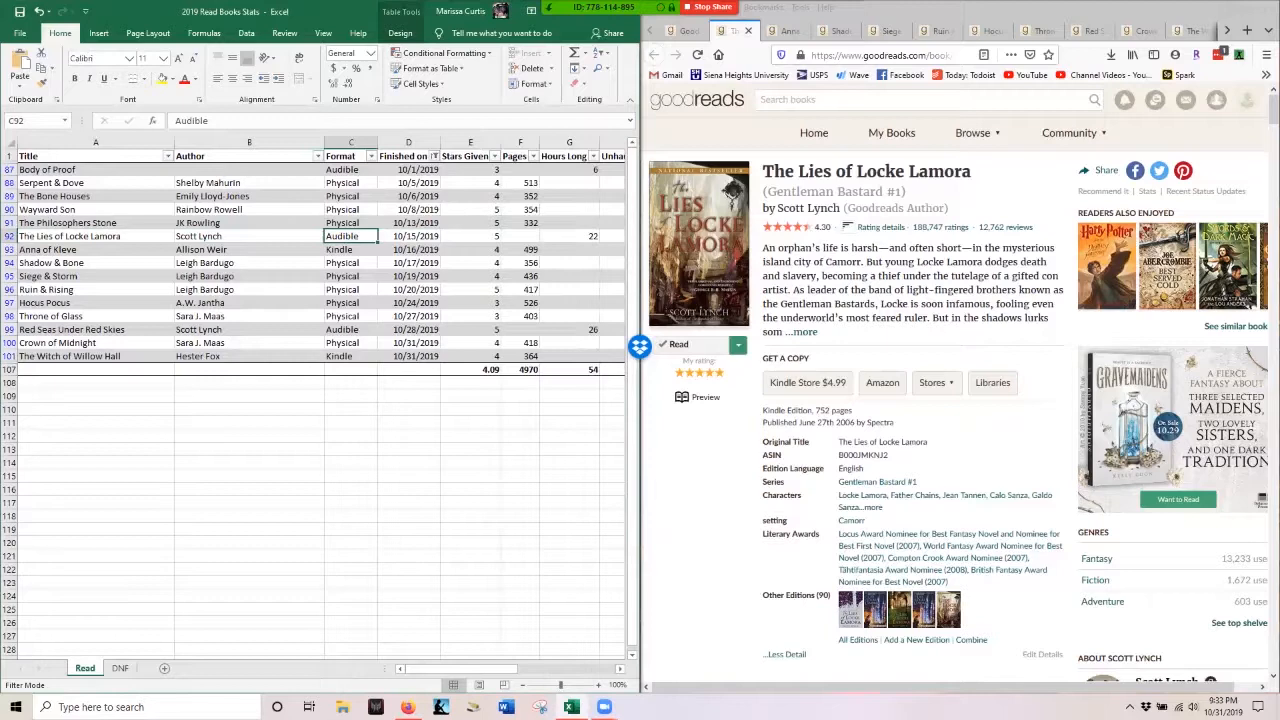
{"action": "key", "text": "Right"}
{"action": "key", "text": "Right"}
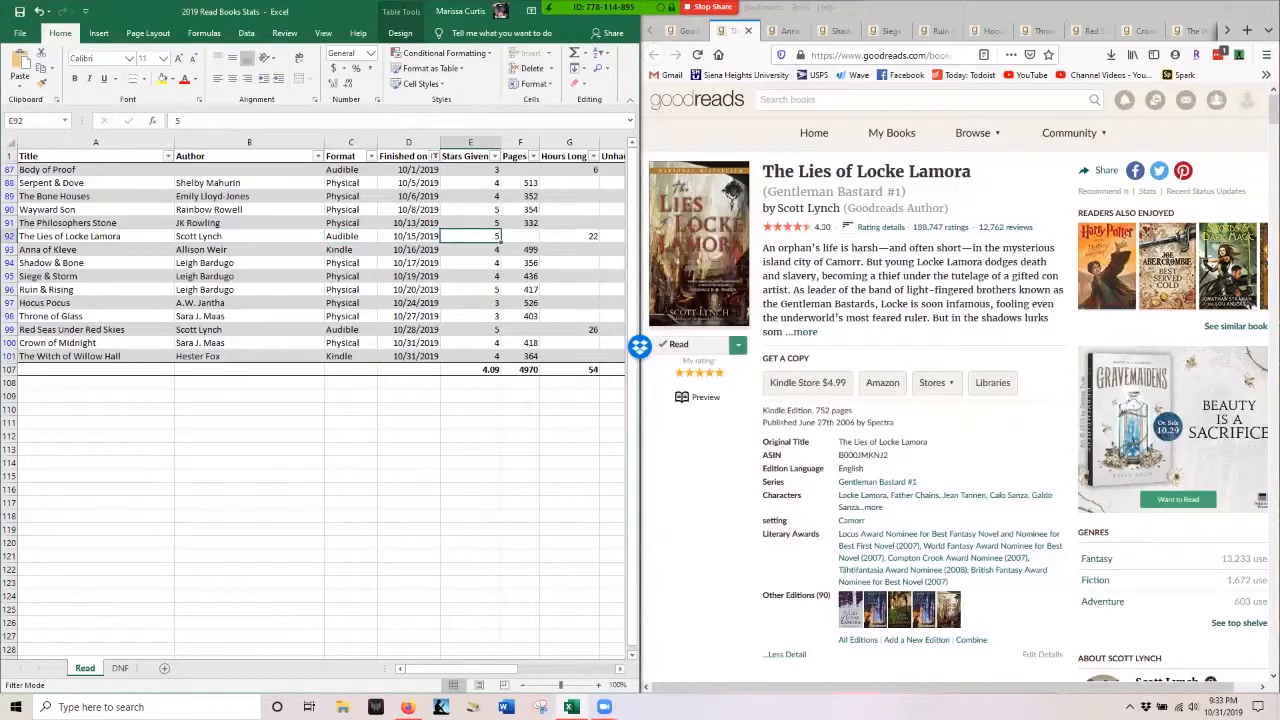
{"action": "left_click", "coordinate": [804, 331]}
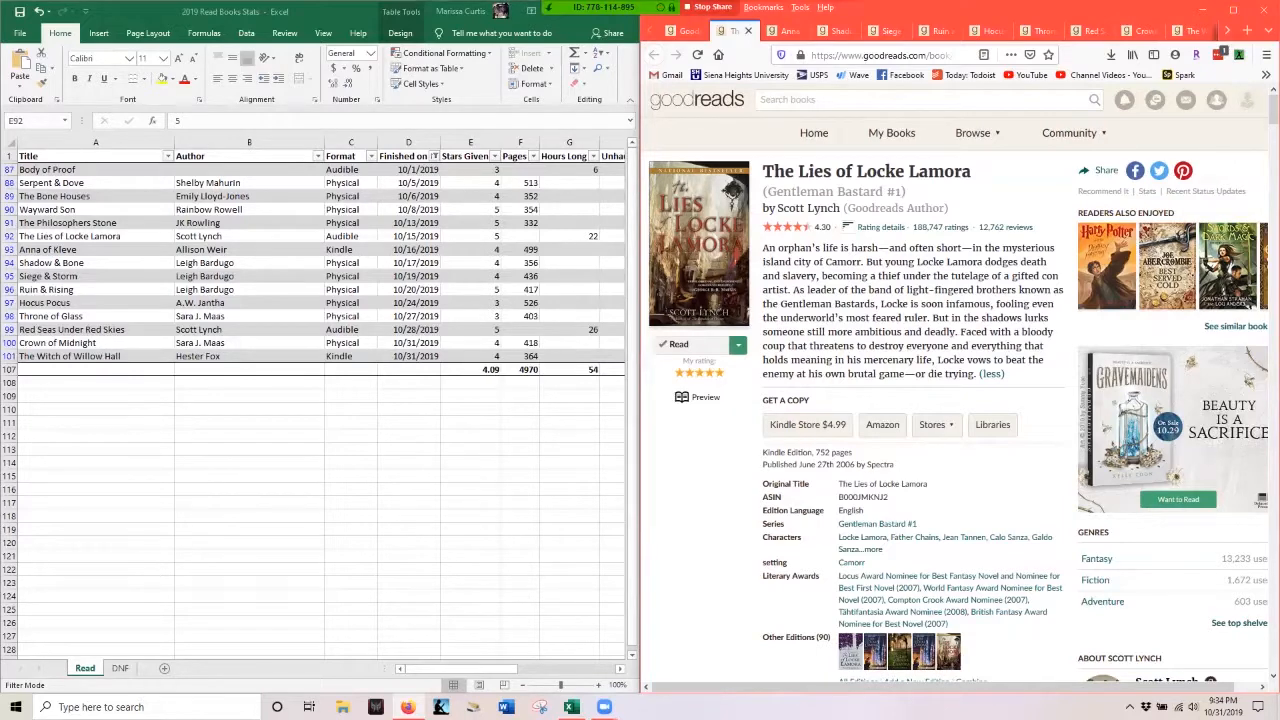
{"action": "key", "text": "alt+Tab"}
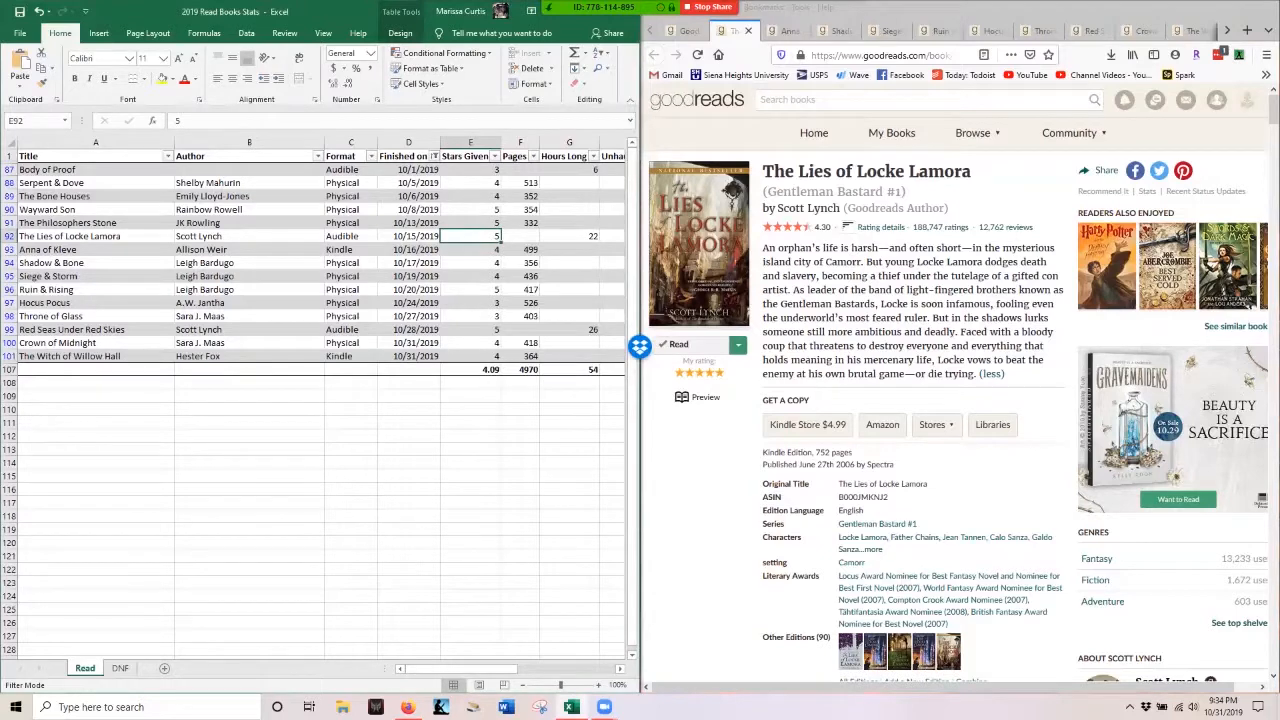
{"action": "key", "text": "Right"}
{"action": "key", "text": "Right"}
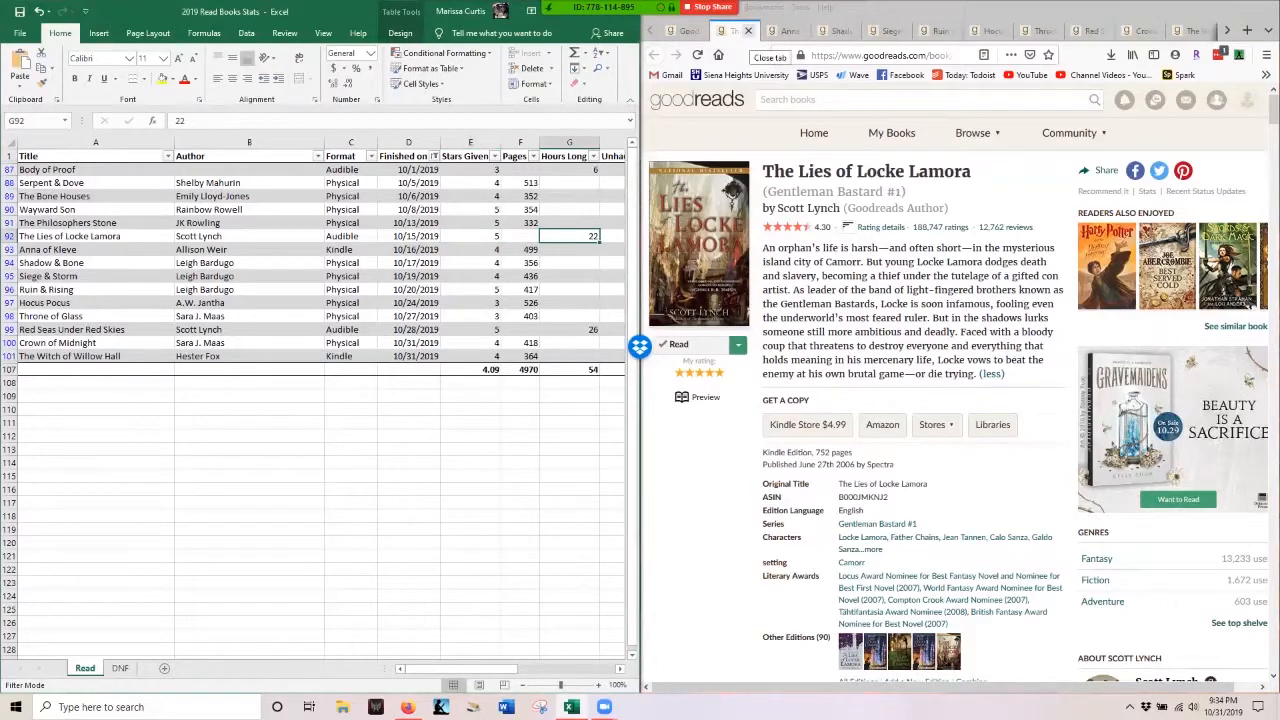
Close Lies of Locke Lamora, review the Anna of Kleve row and expand its description
{"action": "left_click", "coordinate": [748, 31]}
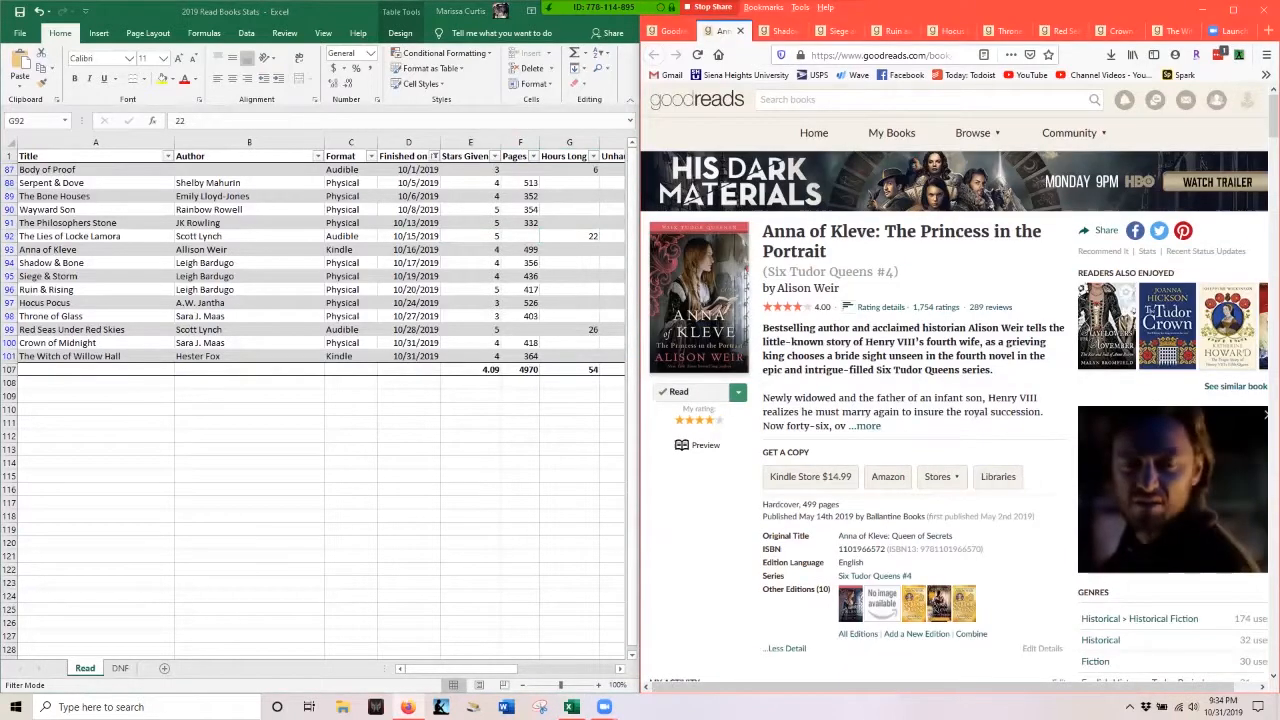
{"action": "left_click", "coordinate": [215, 249]}
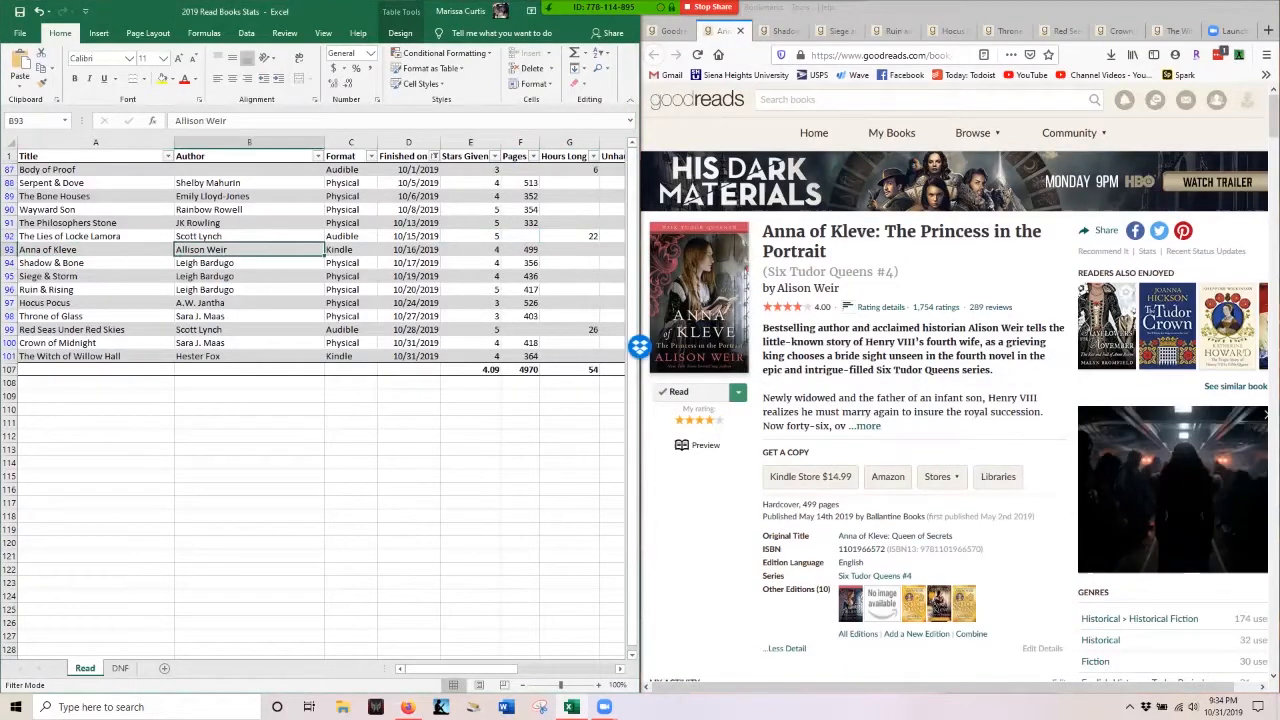
{"action": "key", "text": "Right"}
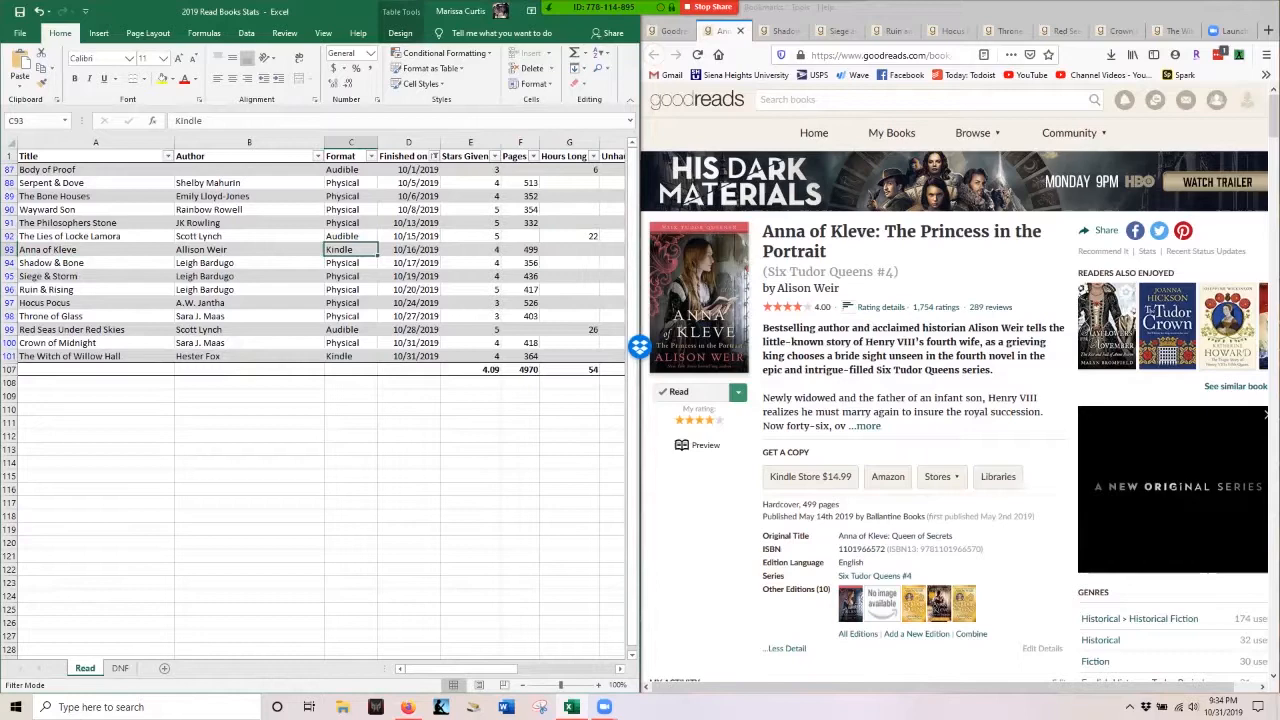
{"action": "left_click", "coordinate": [865, 425]}
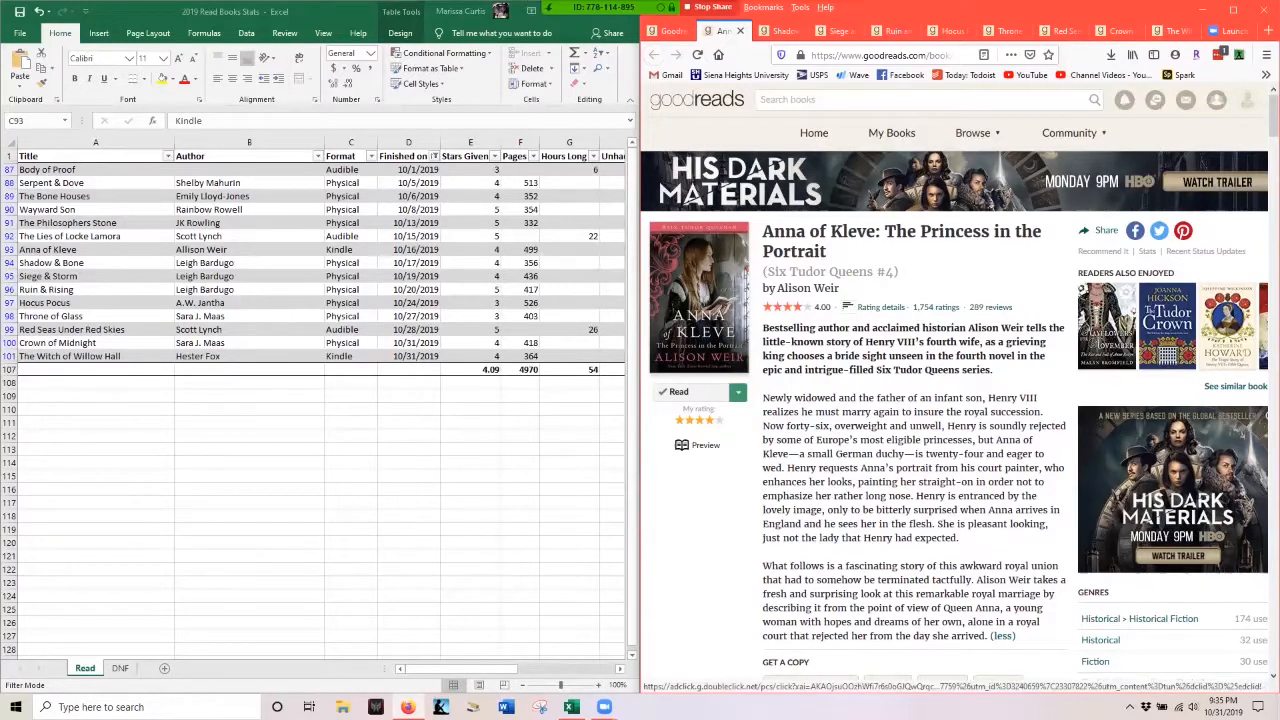
{"action": "type", "text": "4"}
Check Anna of Kleve's star rating and close its Goodreads page
{"action": "left_click", "coordinate": [470, 249]}
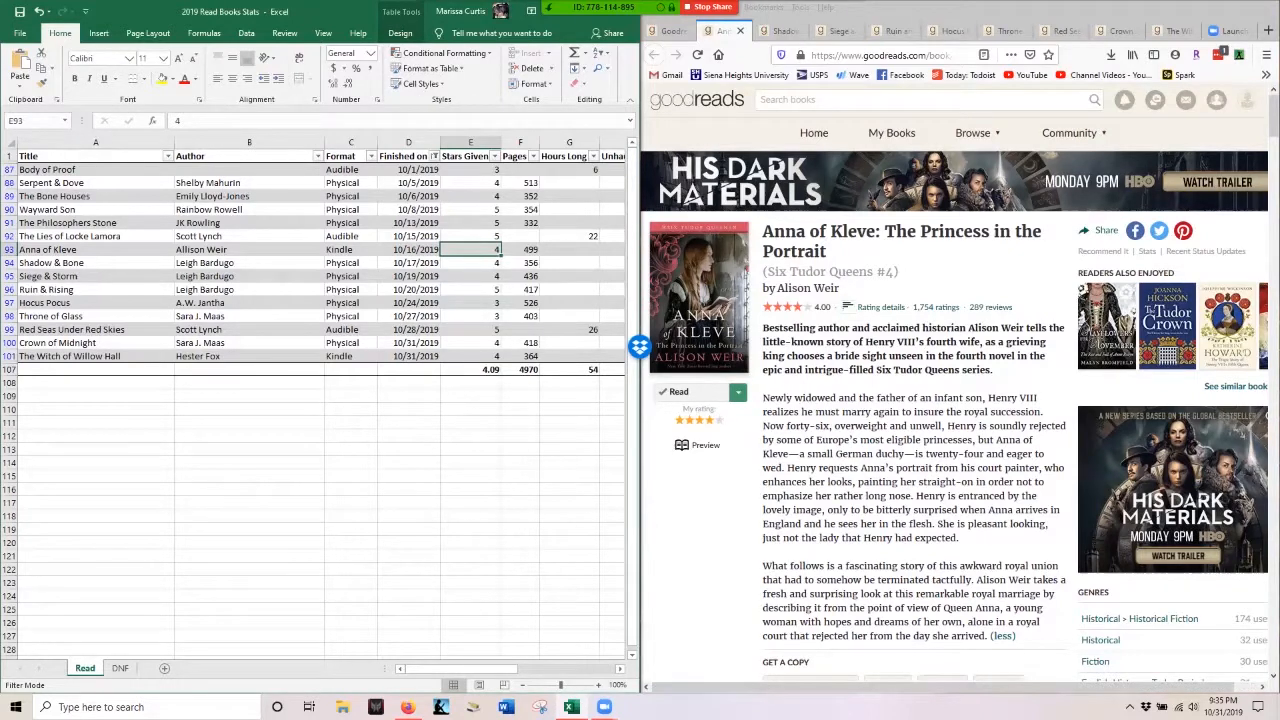
{"action": "key", "text": "Return"}
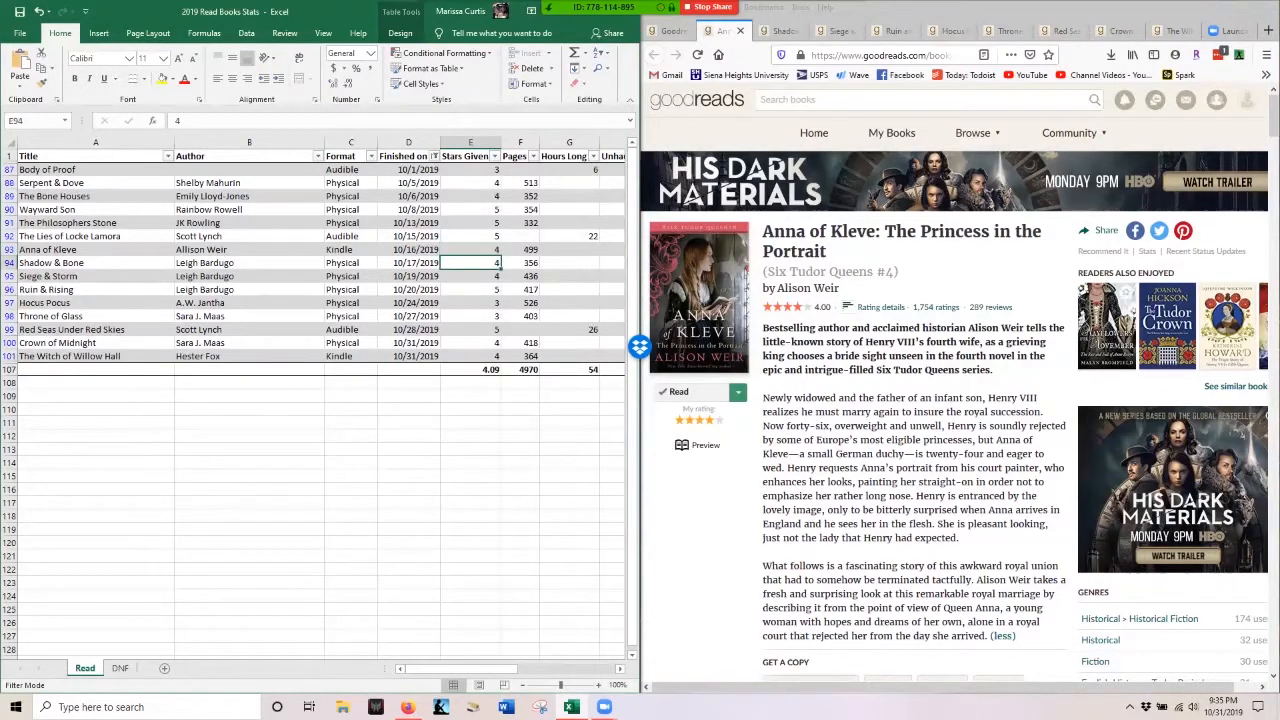
{"action": "left_click", "coordinate": [740, 31]}
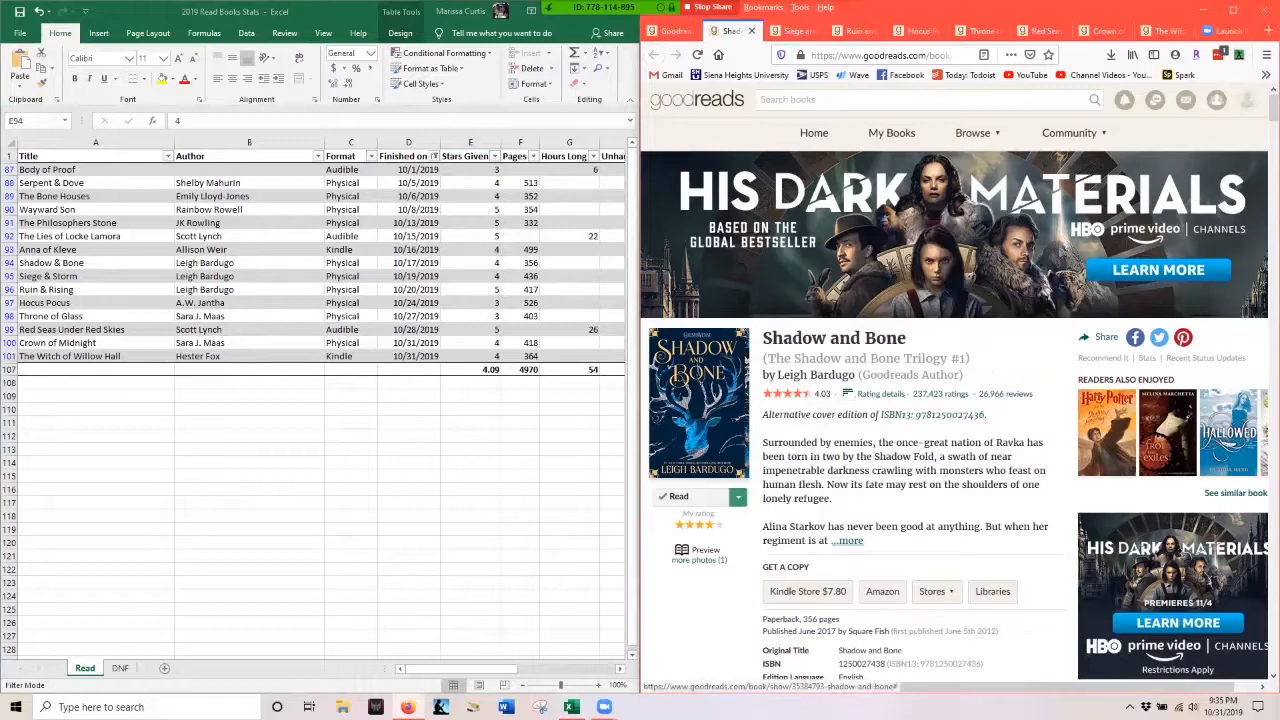
Expand the Shadow and Bone description and select the three Leigh Bardugo title rows
{"action": "left_click", "coordinate": [846, 540]}
{"action": "left_click", "coordinate": [470, 262]}
{"action": "key", "text": "Home"}
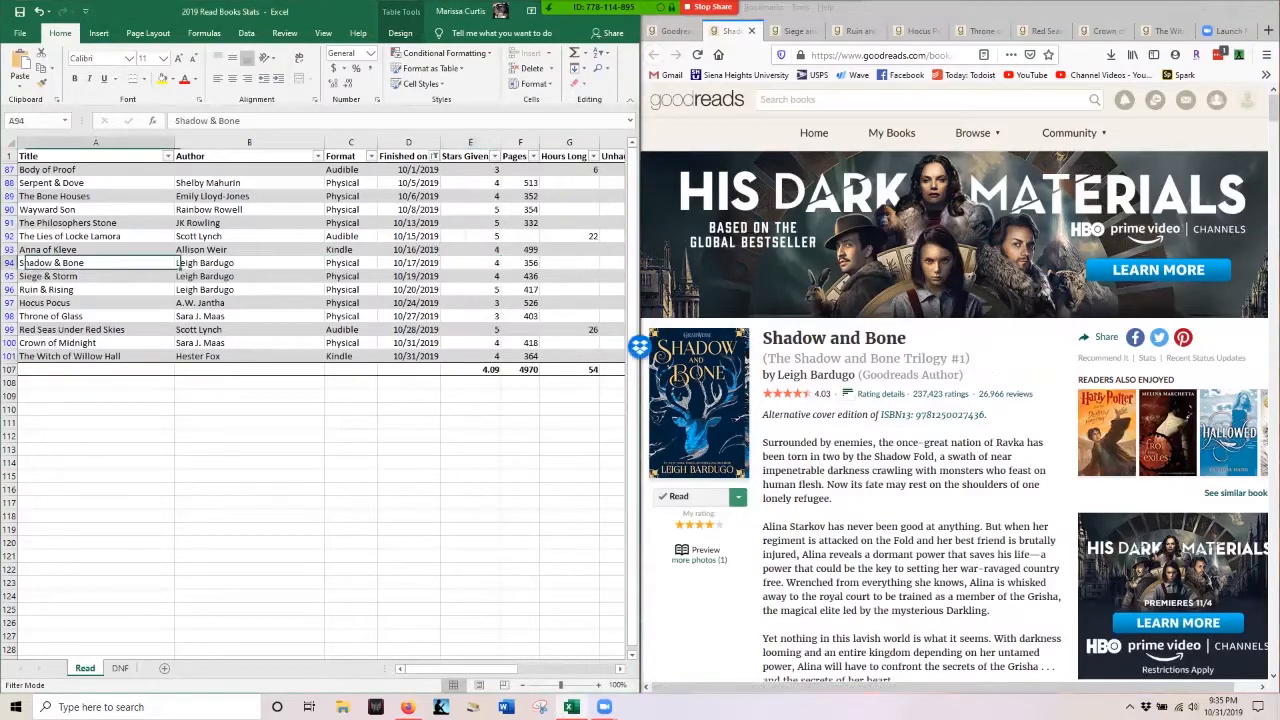
{"action": "key", "text": "shift+Down"}
{"action": "key", "text": "shift+Down"}
{"action": "key", "text": "shift+Down"}
{"action": "key", "text": "shift+Up"}
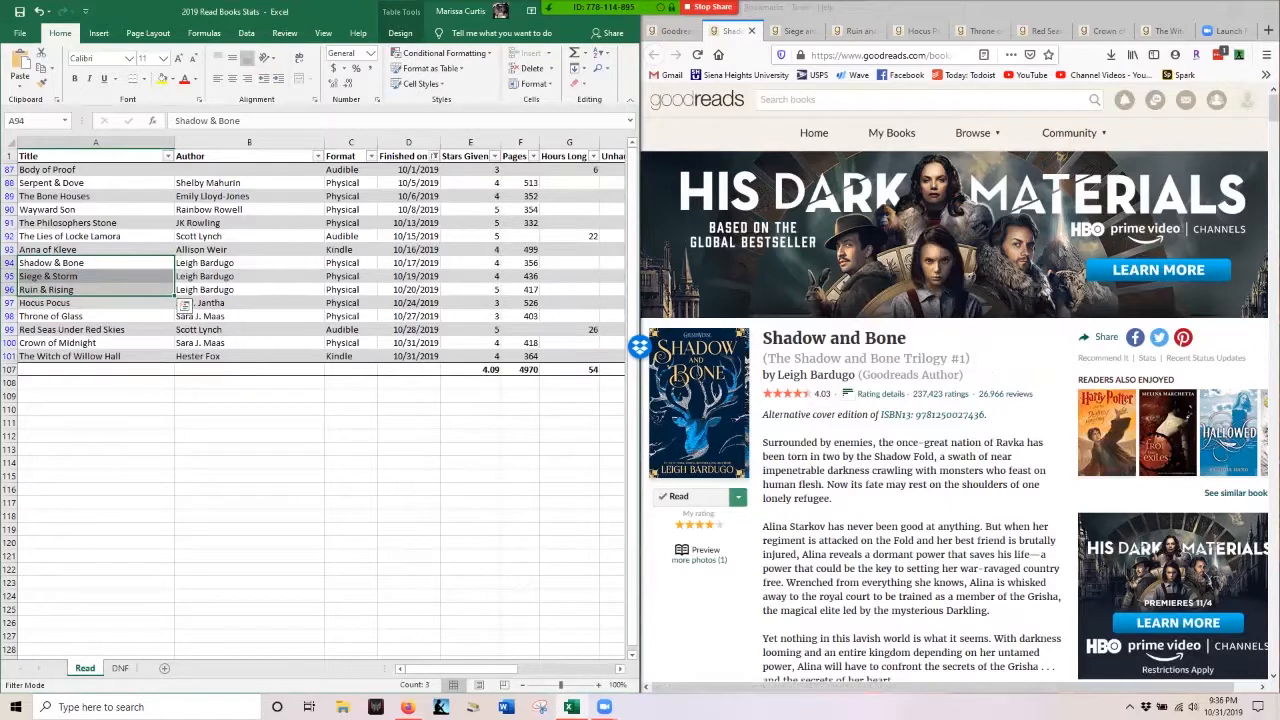
{"action": "key", "text": "alt+Tab"}
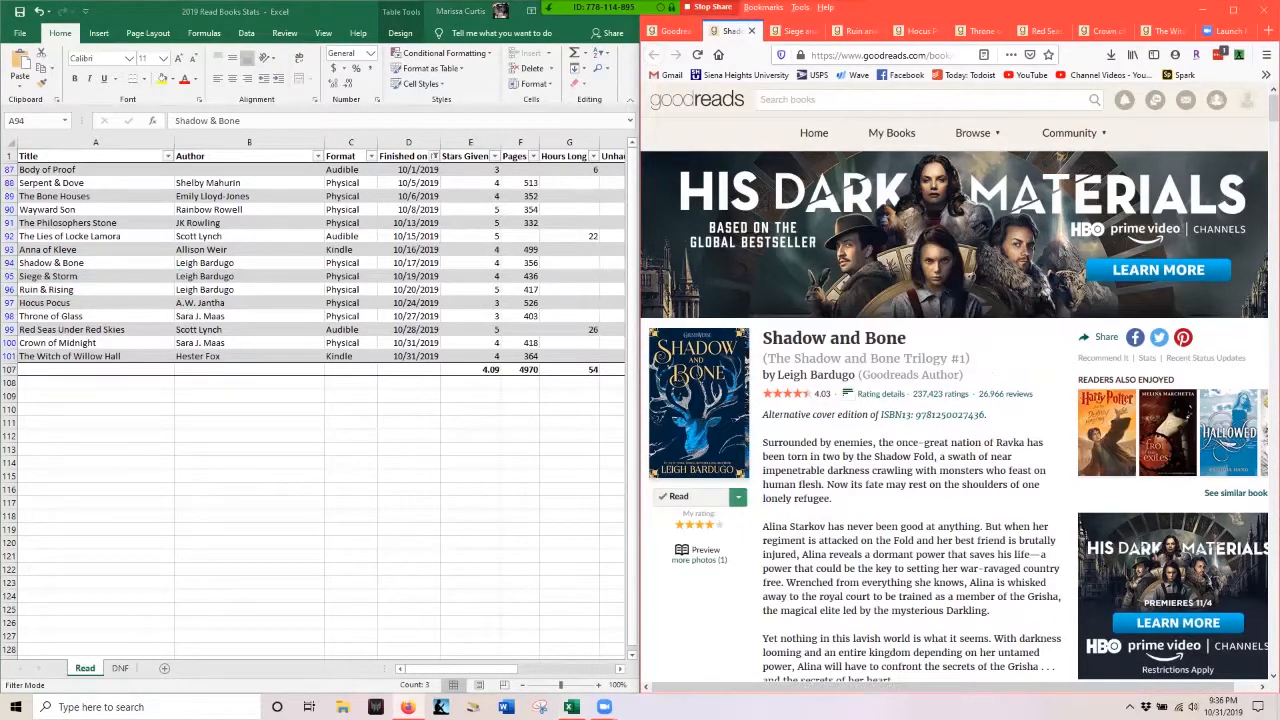
{"action": "scroll", "coordinate": [954, 415], "scroll_direction": "down", "scroll_amount": 1}
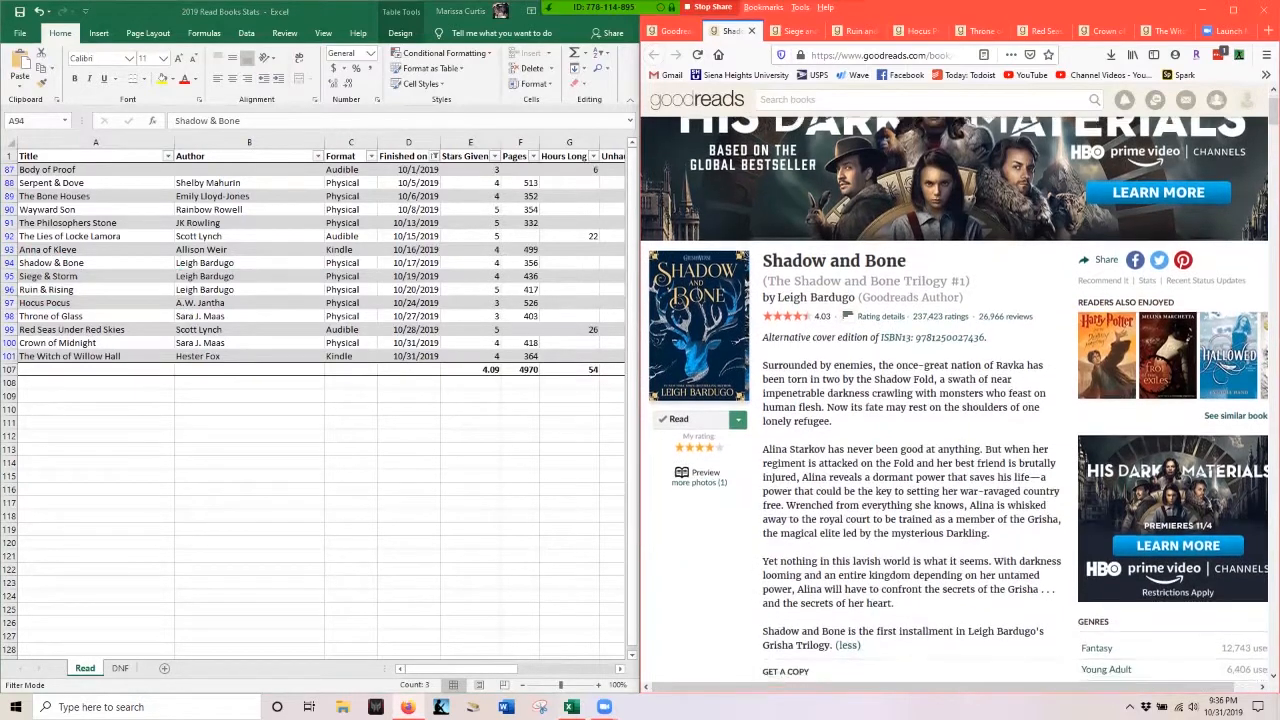
{"action": "scroll", "coordinate": [954, 400], "scroll_direction": "down", "scroll_amount": 2}
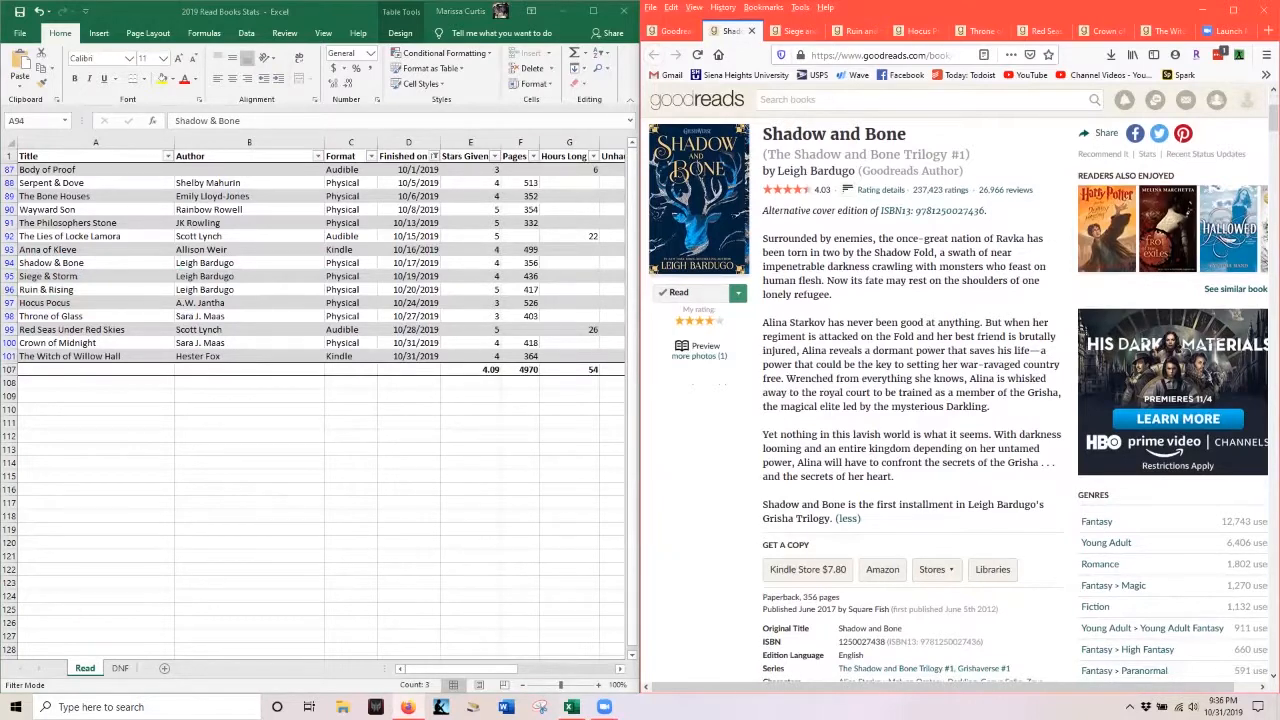
Read the status-bar sum of the three Bardugo ratings, then close the Shadow and Bone page
{"action": "left_click", "coordinate": [639, 346]}
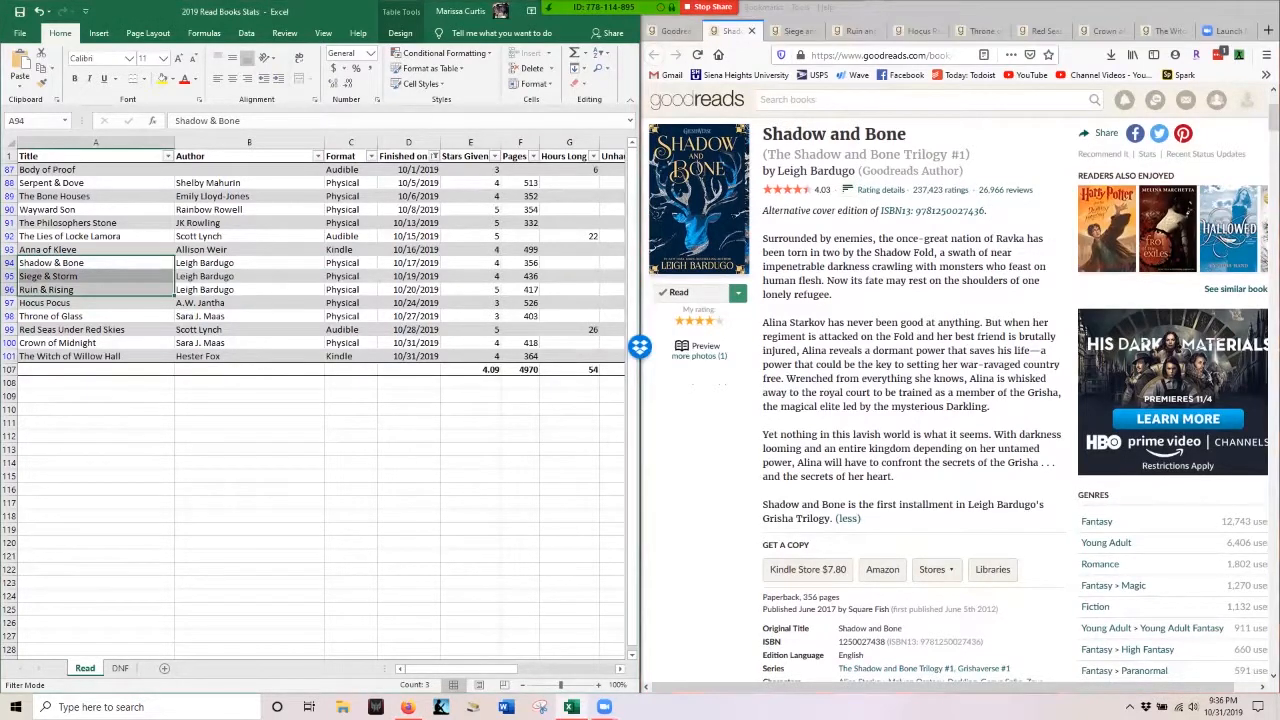
{"action": "left_click_drag", "start_coordinate": [470, 262], "coordinate": [470, 289]}
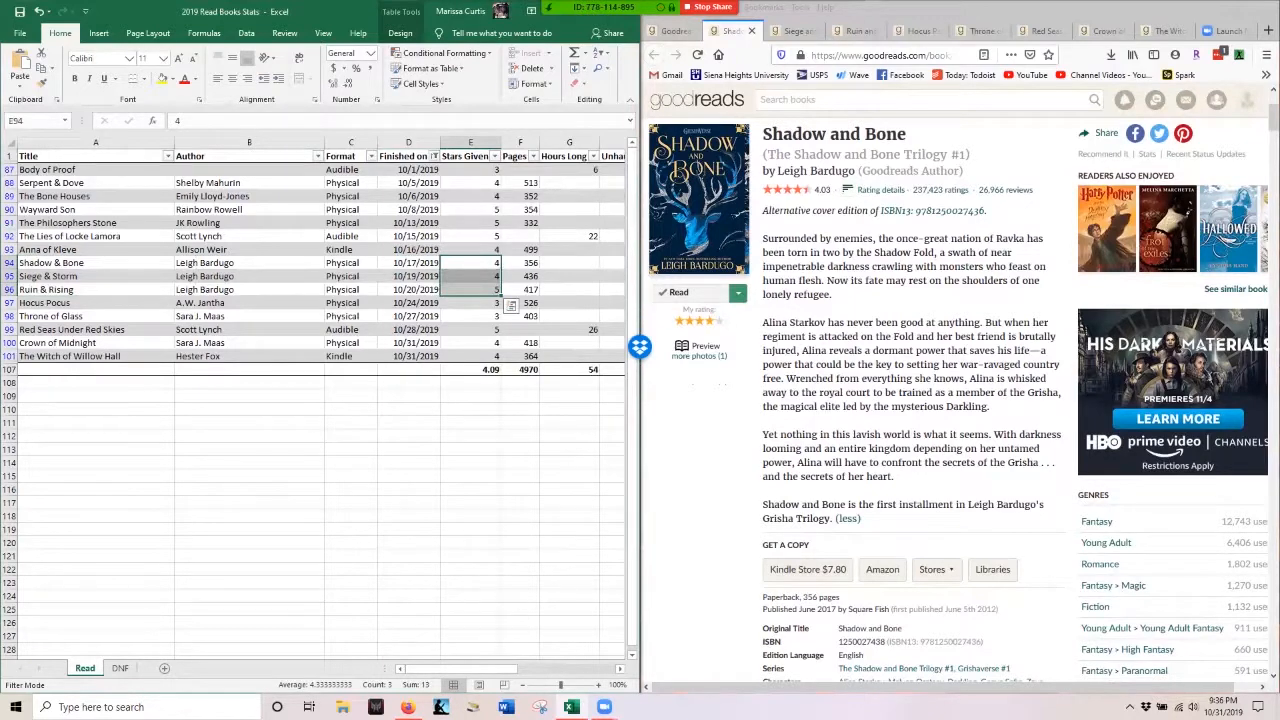
{"action": "left_click", "coordinate": [520, 409]}
{"action": "left_click", "coordinate": [700, 400]}
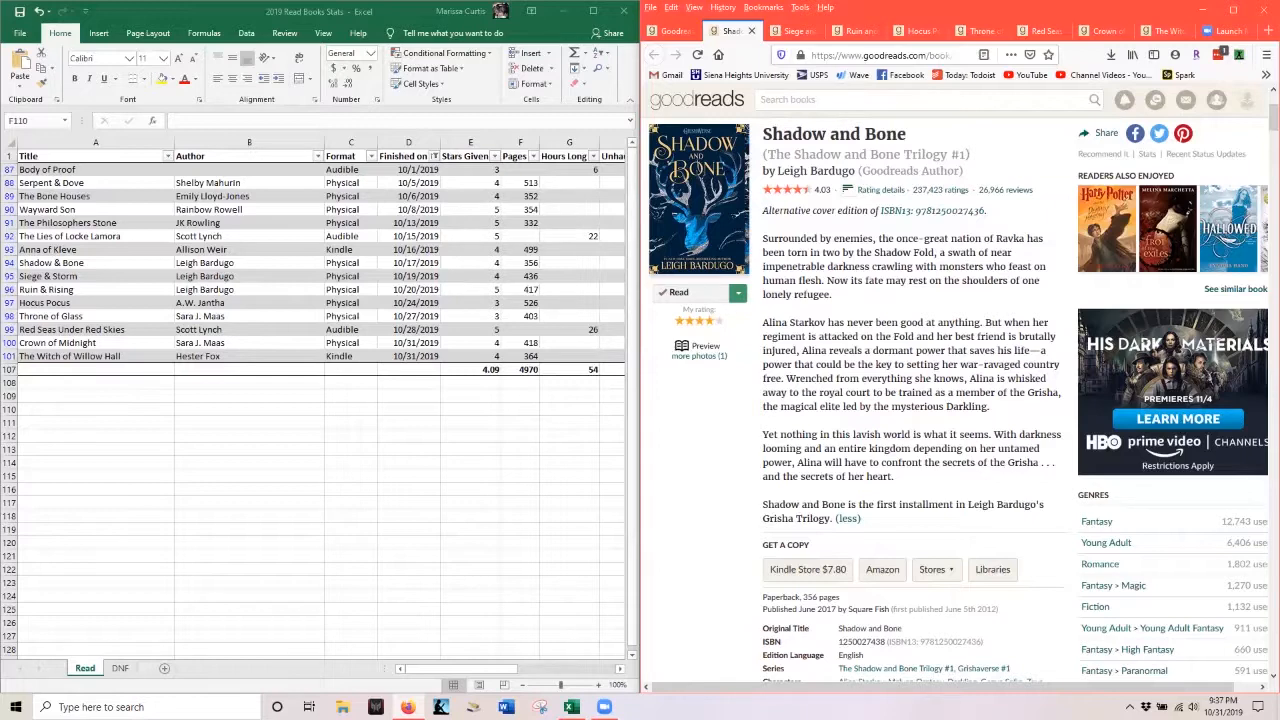
{"action": "key", "text": "ctrl+w"}
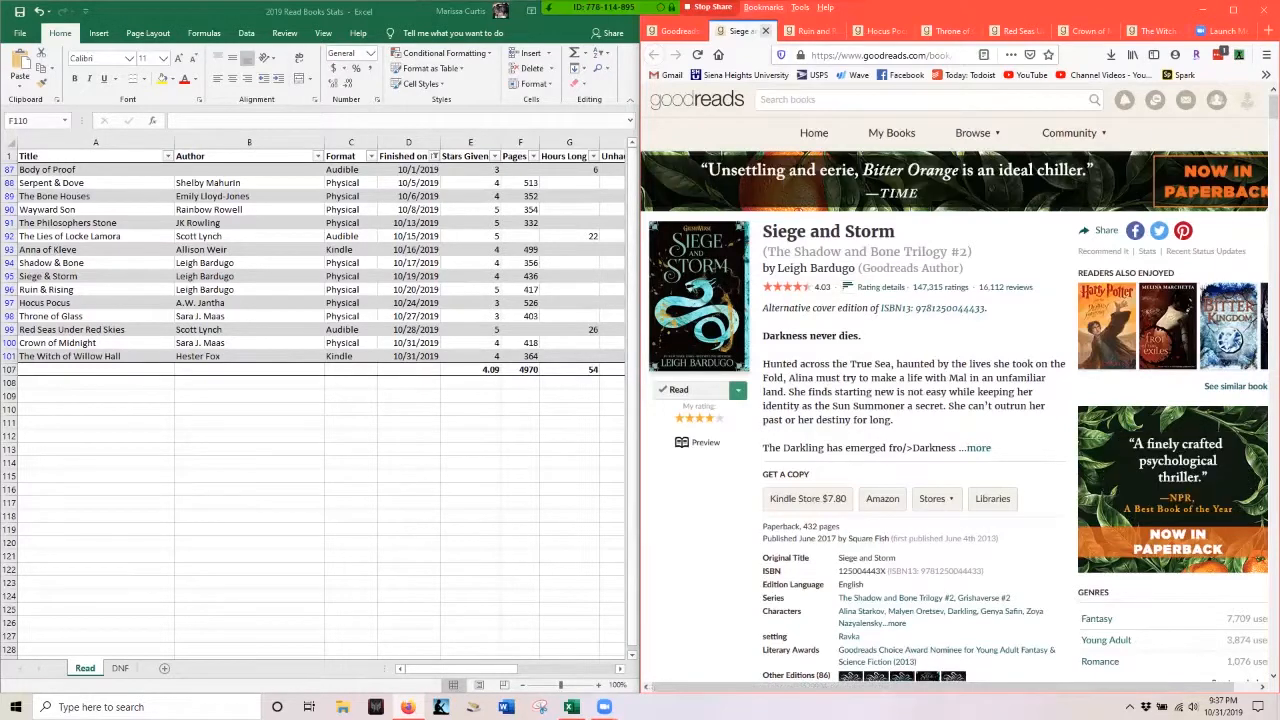
Close Siege and Storm and Ruin and Rising, review Hocus Pocus with its description, then move to Throne of Glass
{"action": "key", "text": "ctrl+w"}
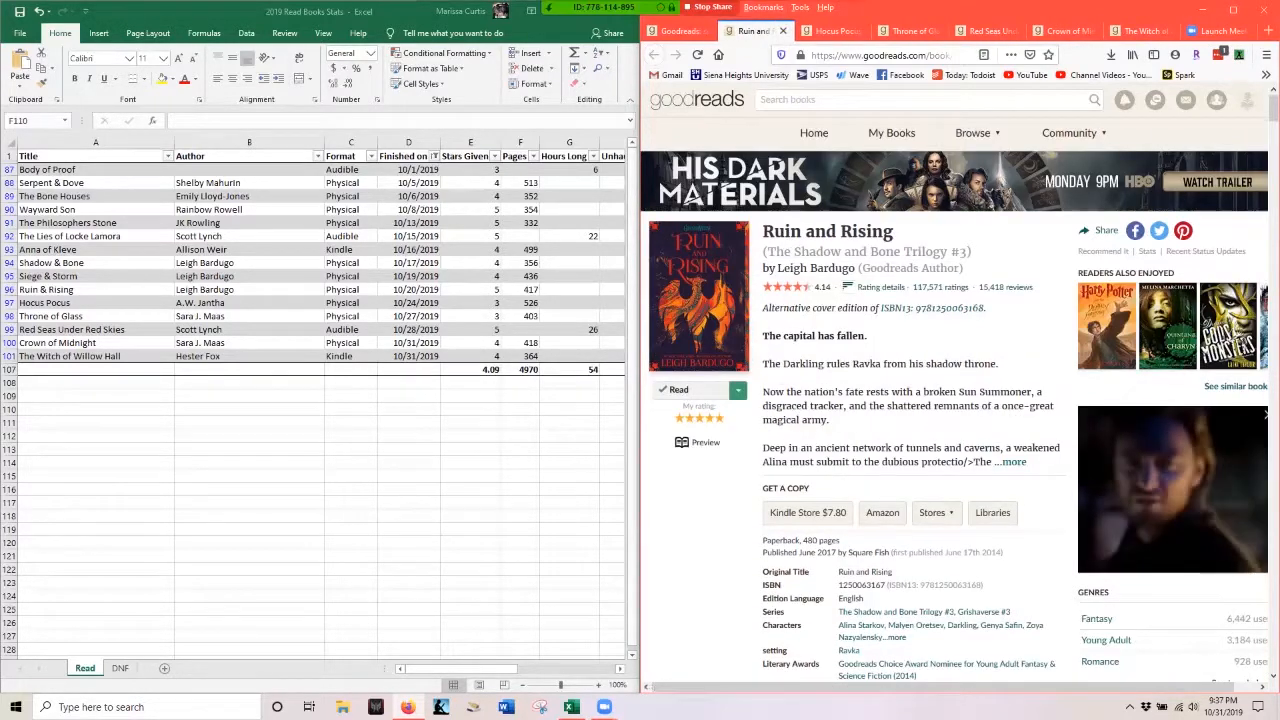
{"action": "key", "text": "ctrl+w"}
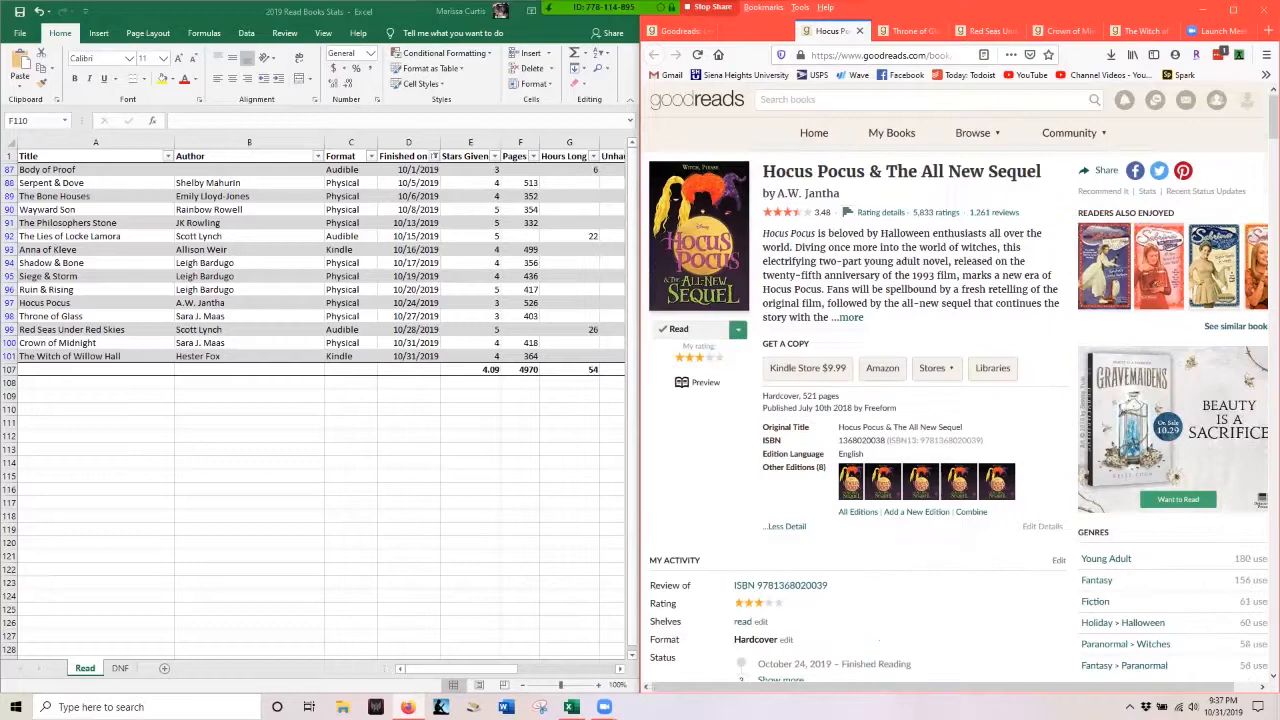
{"action": "left_click", "coordinate": [45, 302]}
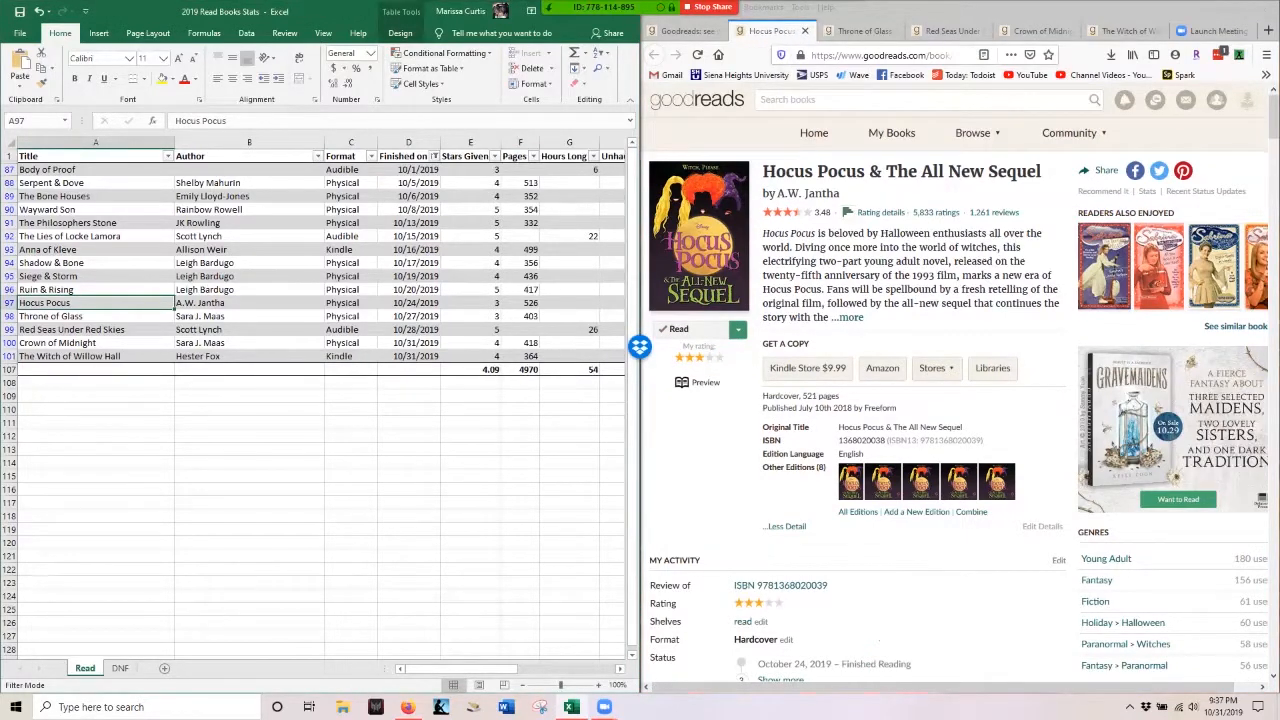
{"action": "left_click", "coordinate": [847, 317]}
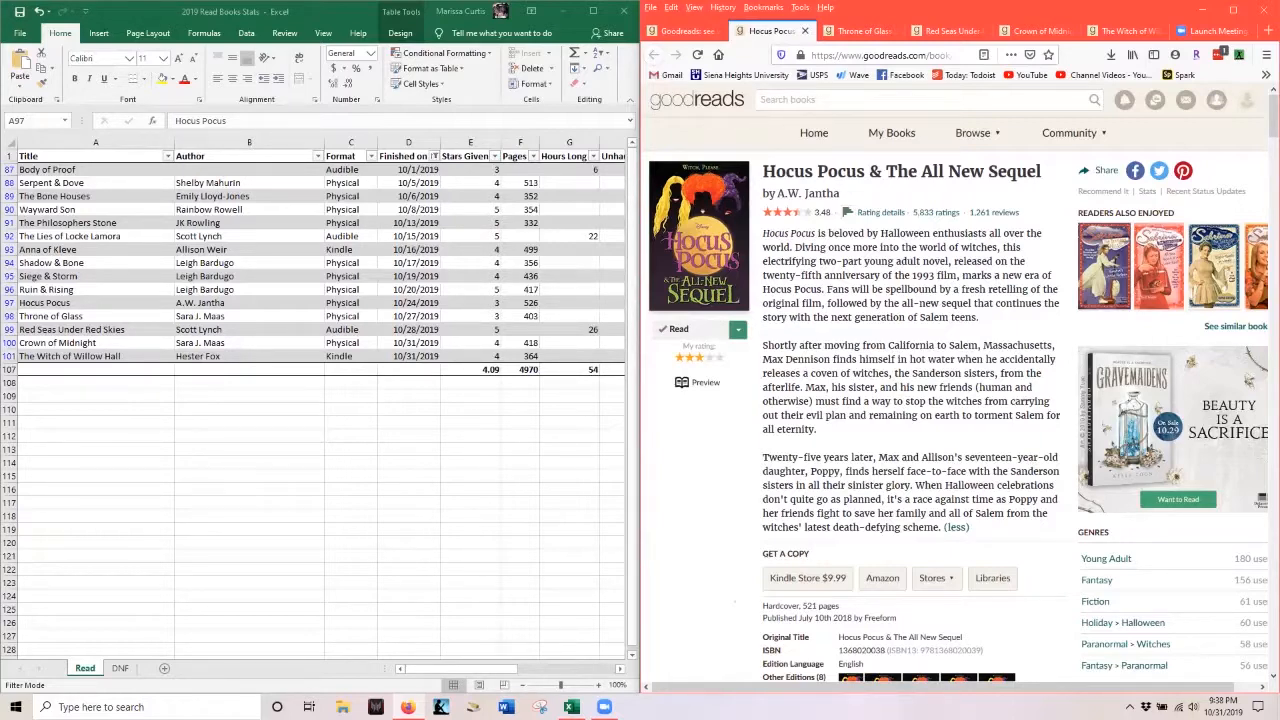
{"action": "key", "text": "ctrl+w"}
{"action": "key", "text": "Down"}
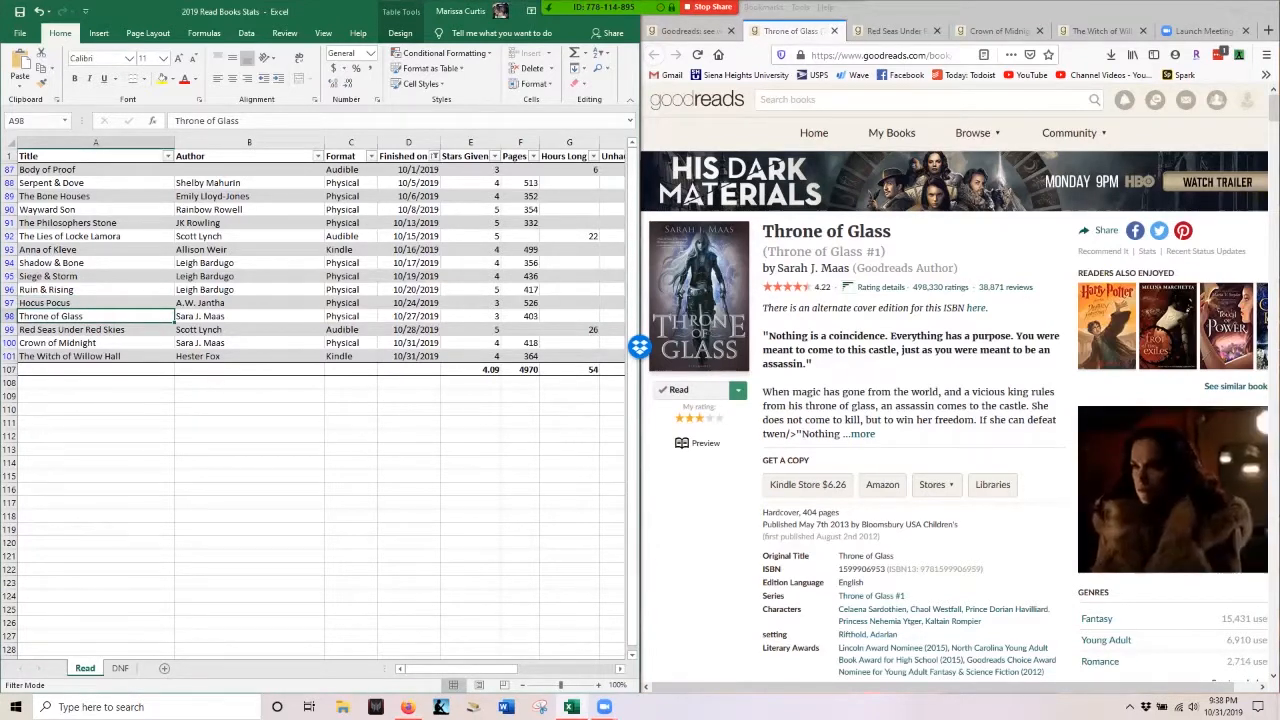
Confirm Throne of Glass's finish date and expand its Goodreads description
{"action": "key", "text": "Right"}
{"action": "key", "text": "Right"}
{"action": "key", "text": "Right"}
{"action": "type", "text": "10/27/2019"}
{"action": "key", "text": "Tab"}
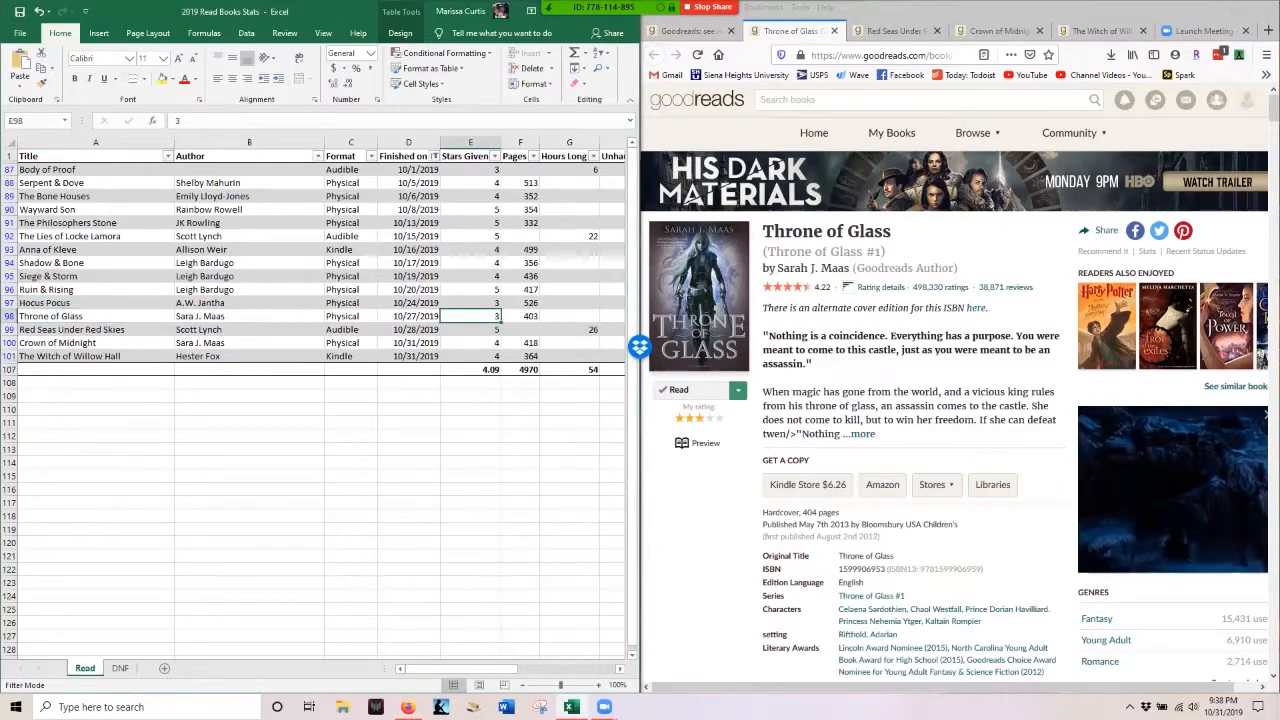
{"action": "left_click", "coordinate": [700, 352]}
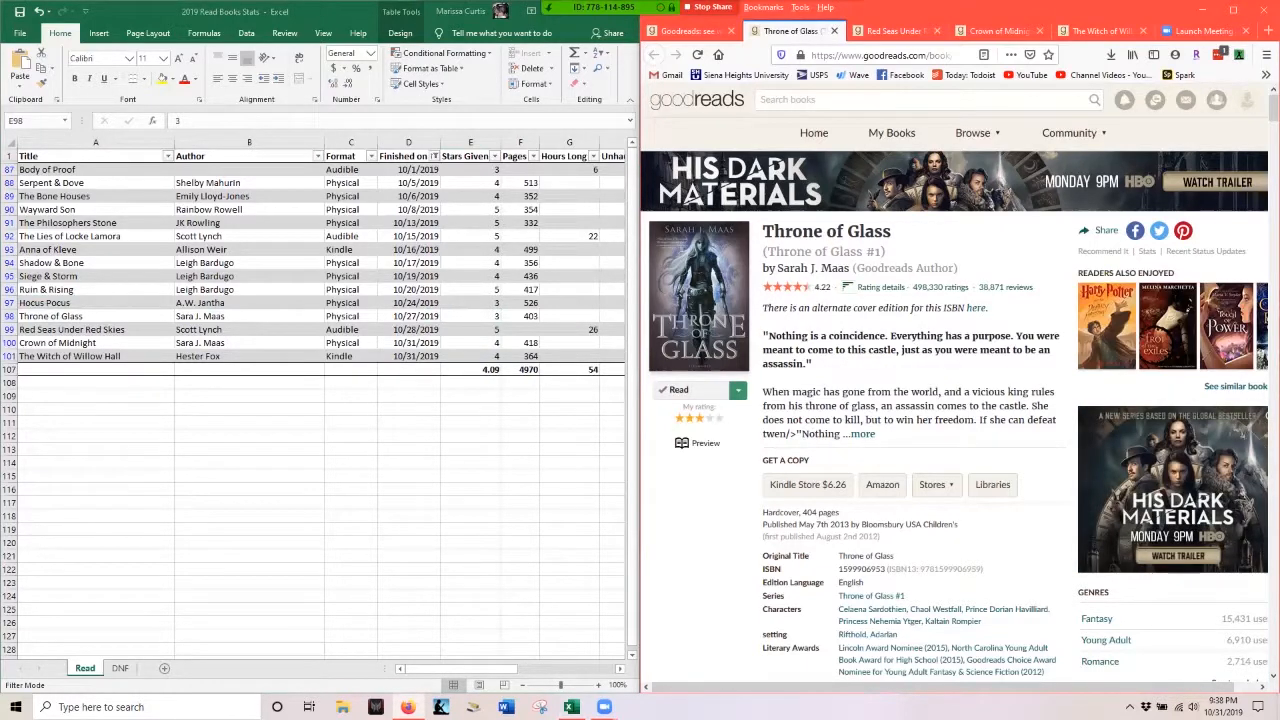
{"action": "left_click", "coordinate": [860, 433]}
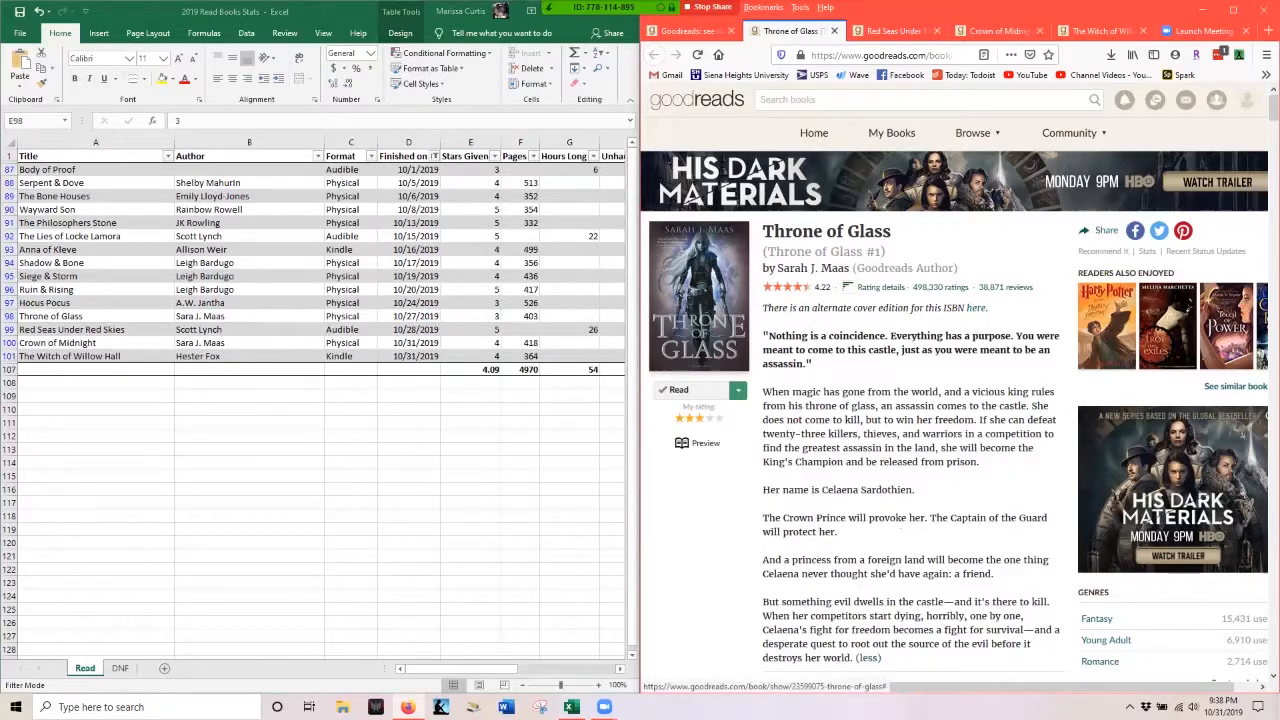
{"action": "scroll", "coordinate": [954, 415], "scroll_direction": "down", "scroll_amount": 1}
{"action": "scroll", "coordinate": [954, 415], "scroll_direction": "down", "scroll_amount": 1}
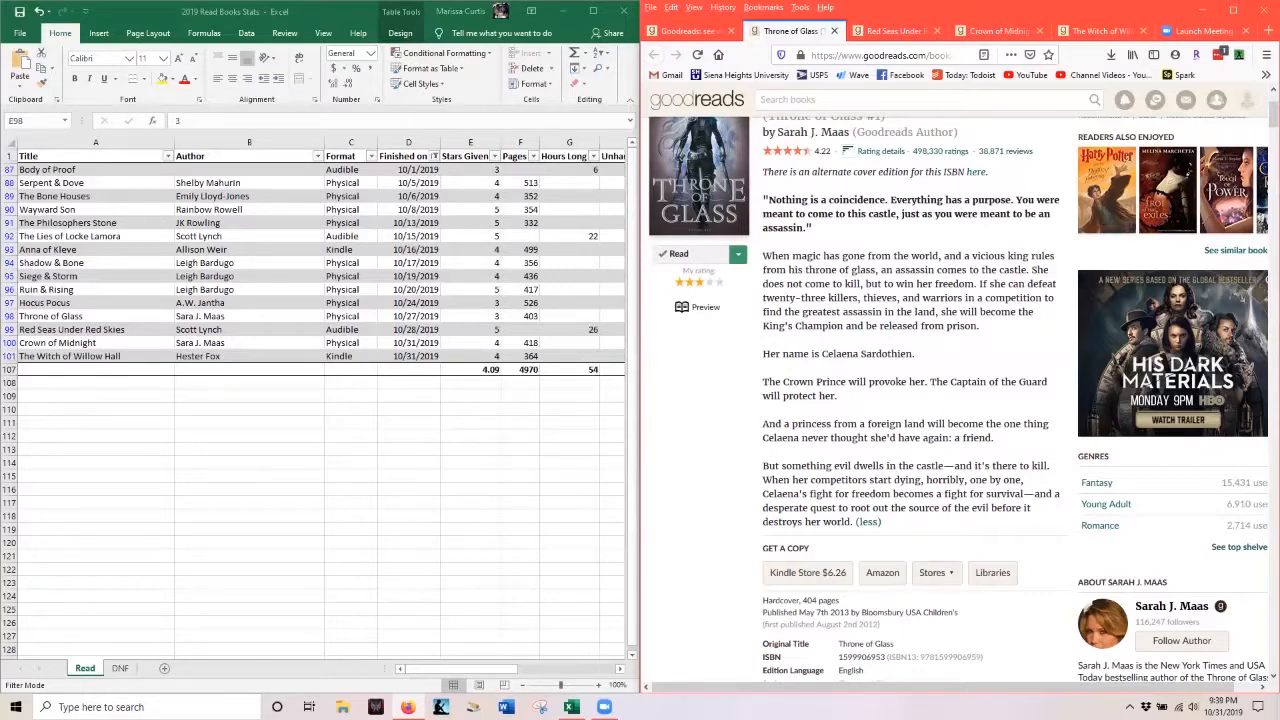
Close Throne of Glass and review the Red Seas Under Red Skies row beside its expanded description
{"action": "key", "text": "ctrl+w"}
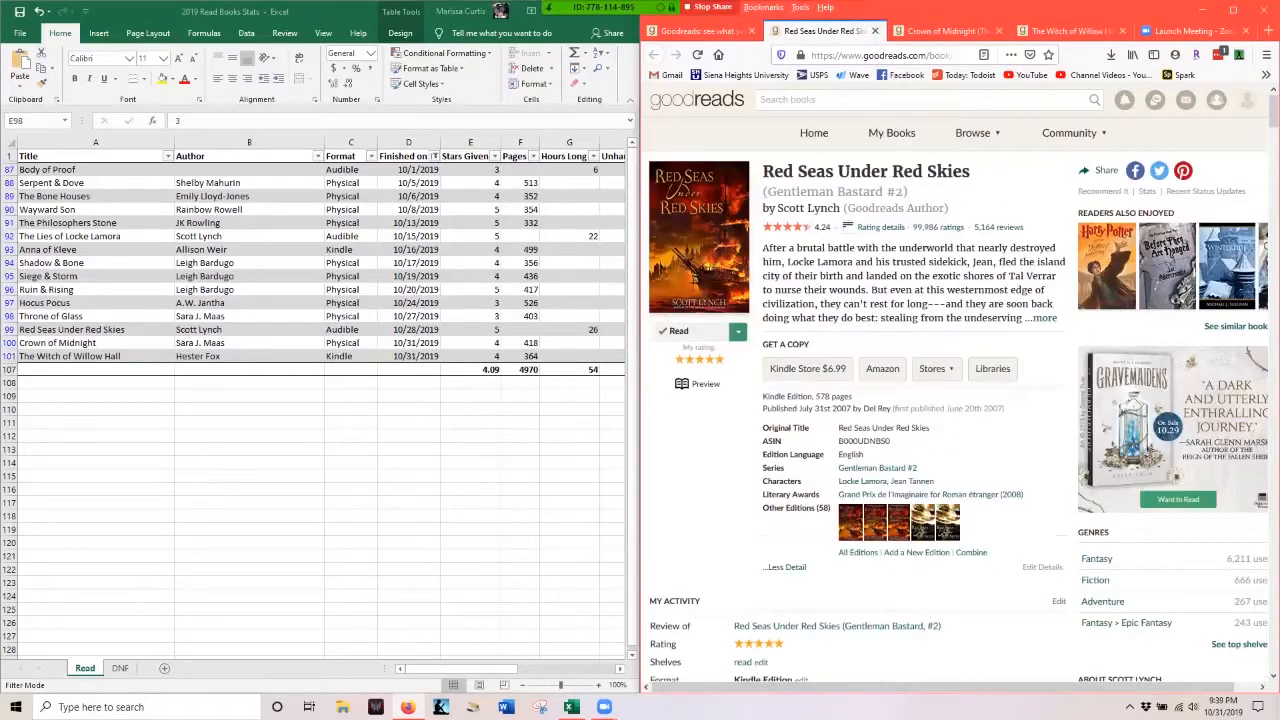
{"action": "left_click", "coordinate": [70, 329]}
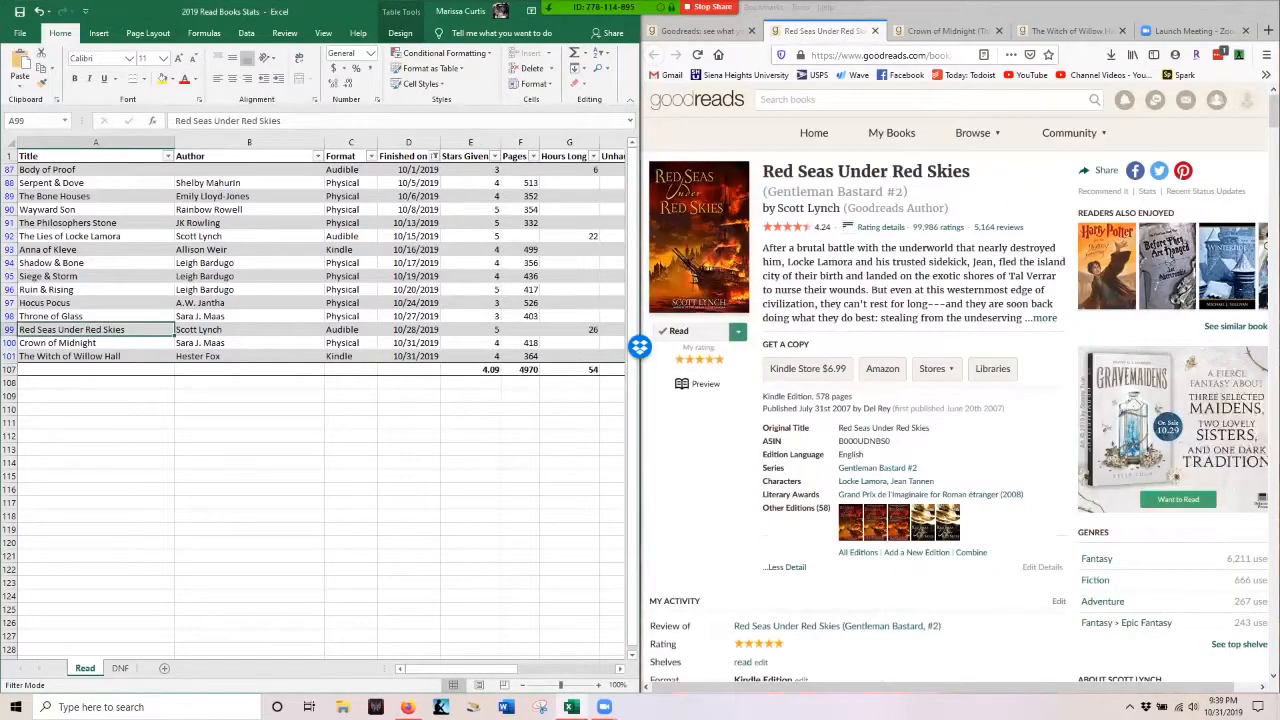
{"action": "key", "text": "Right"}
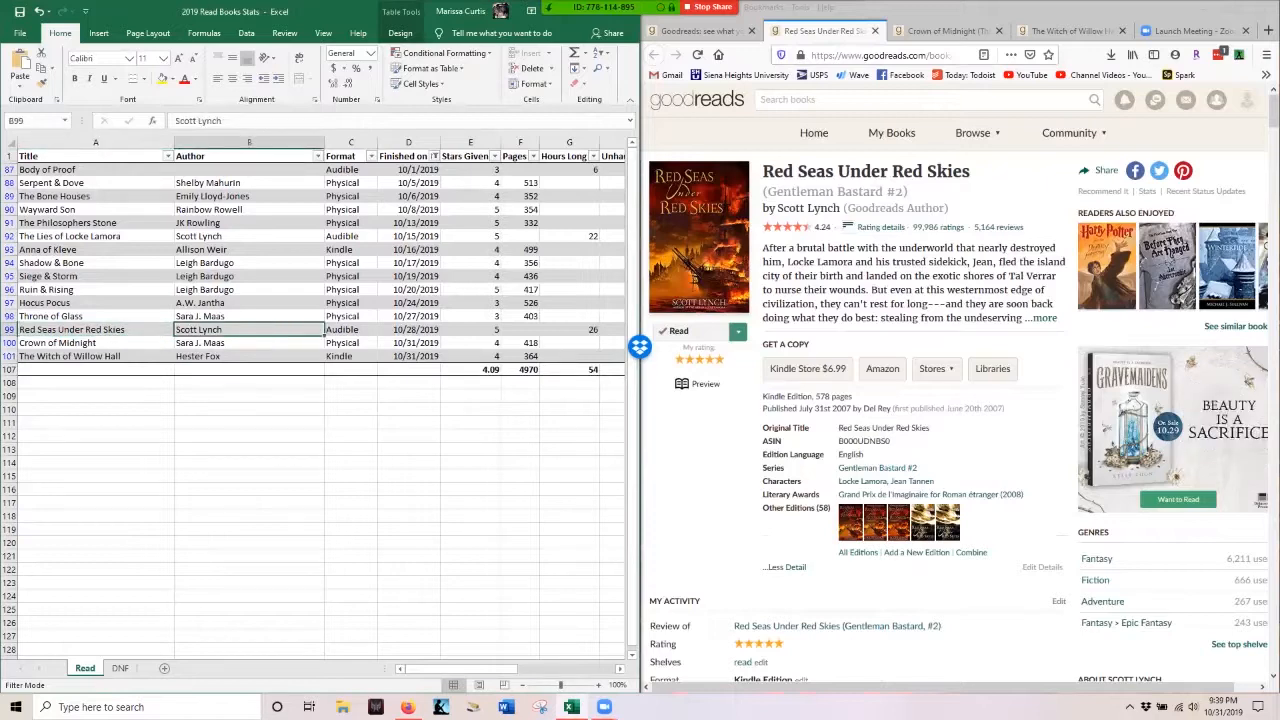
{"action": "left_click", "coordinate": [1044, 318]}
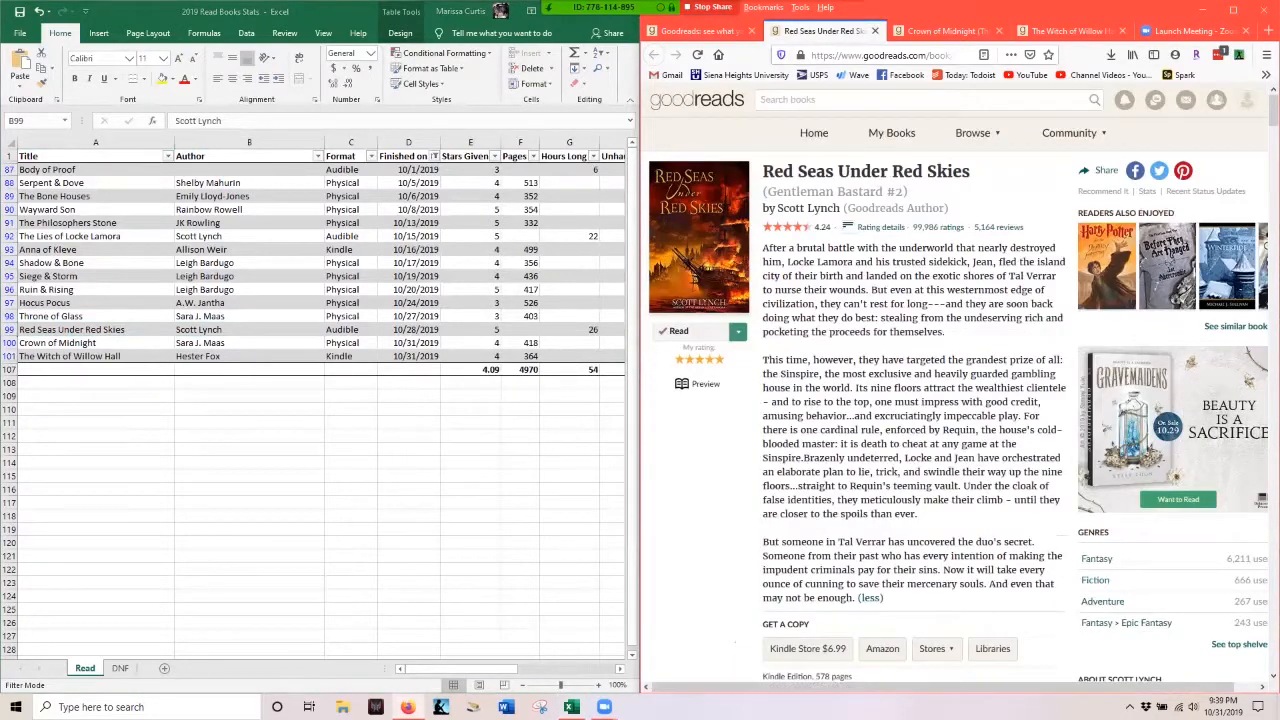
{"action": "scroll", "coordinate": [1044, 318], "scroll_direction": "down", "scroll_amount": 1}
{"action": "scroll", "coordinate": [961, 400], "scroll_direction": "down", "scroll_amount": 1}
{"action": "scroll", "coordinate": [961, 400], "scroll_direction": "up", "scroll_amount": 2}
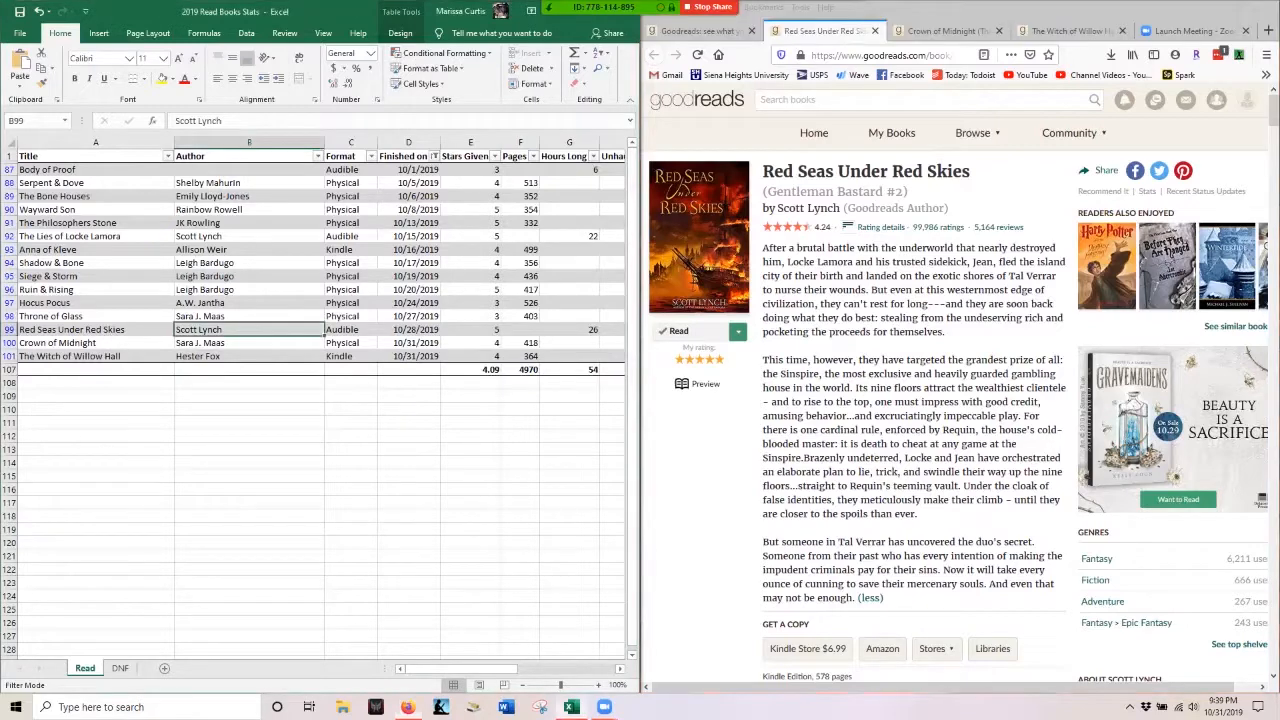
{"action": "key", "text": "Right"}
{"action": "key", "text": "Right"}
{"action": "key", "text": "Right"}
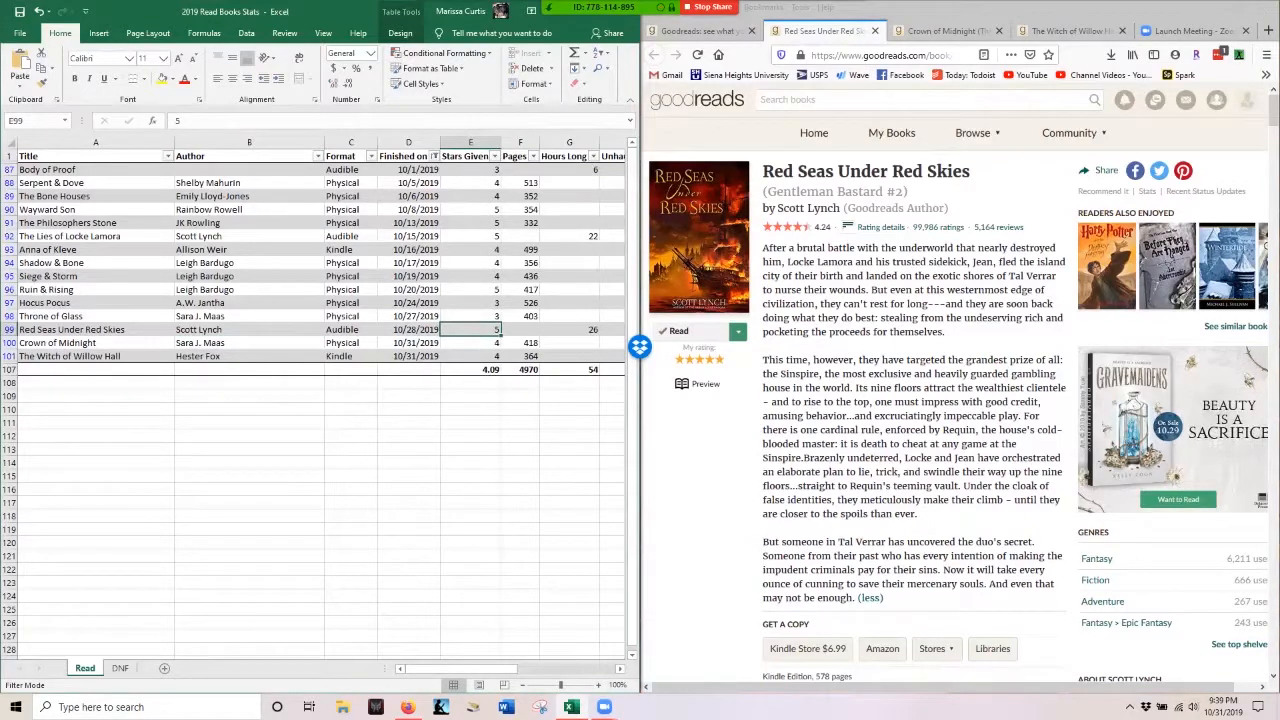
{"action": "key", "text": "Right"}
{"action": "key", "text": "Right"}
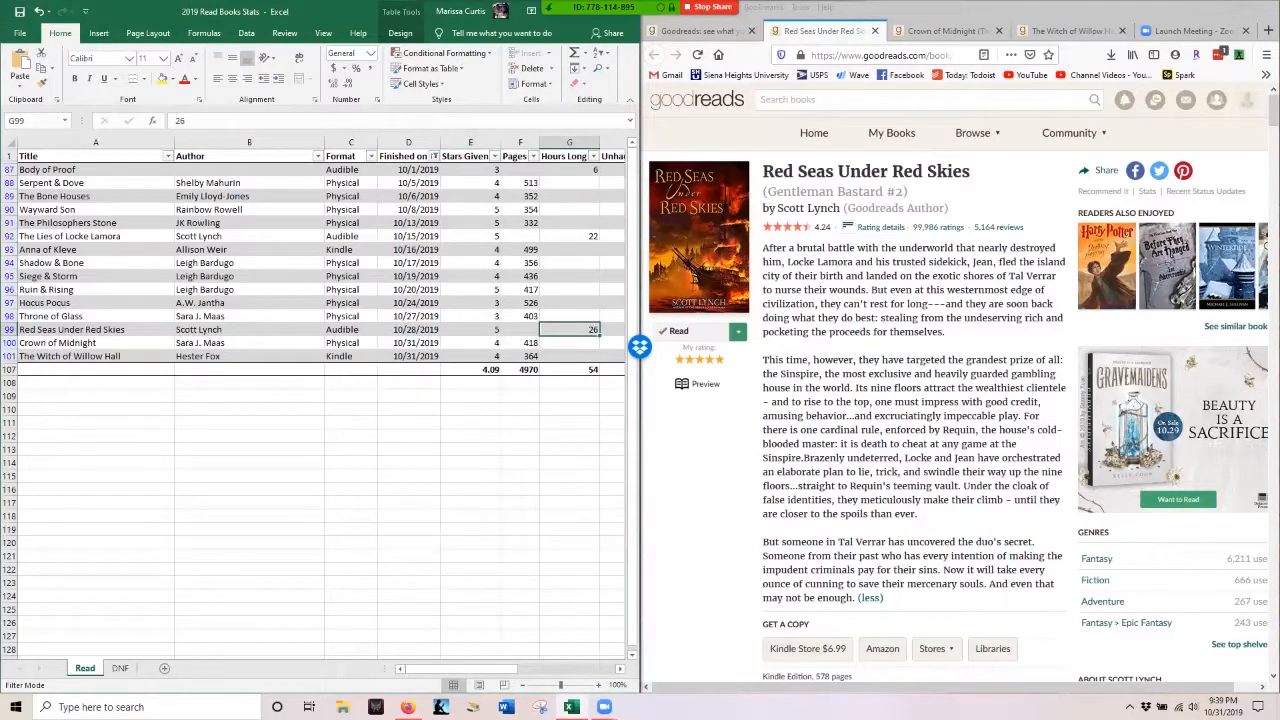
Move to Crown of Midnight, close Red Seas, expand Crown of Midnight's synopsis and close it
{"action": "key", "text": "Down"}
{"action": "key", "text": "Left"}
{"action": "key", "text": "Left"}
{"action": "key", "text": "Left"}
{"action": "key", "text": "ctrl+w"}
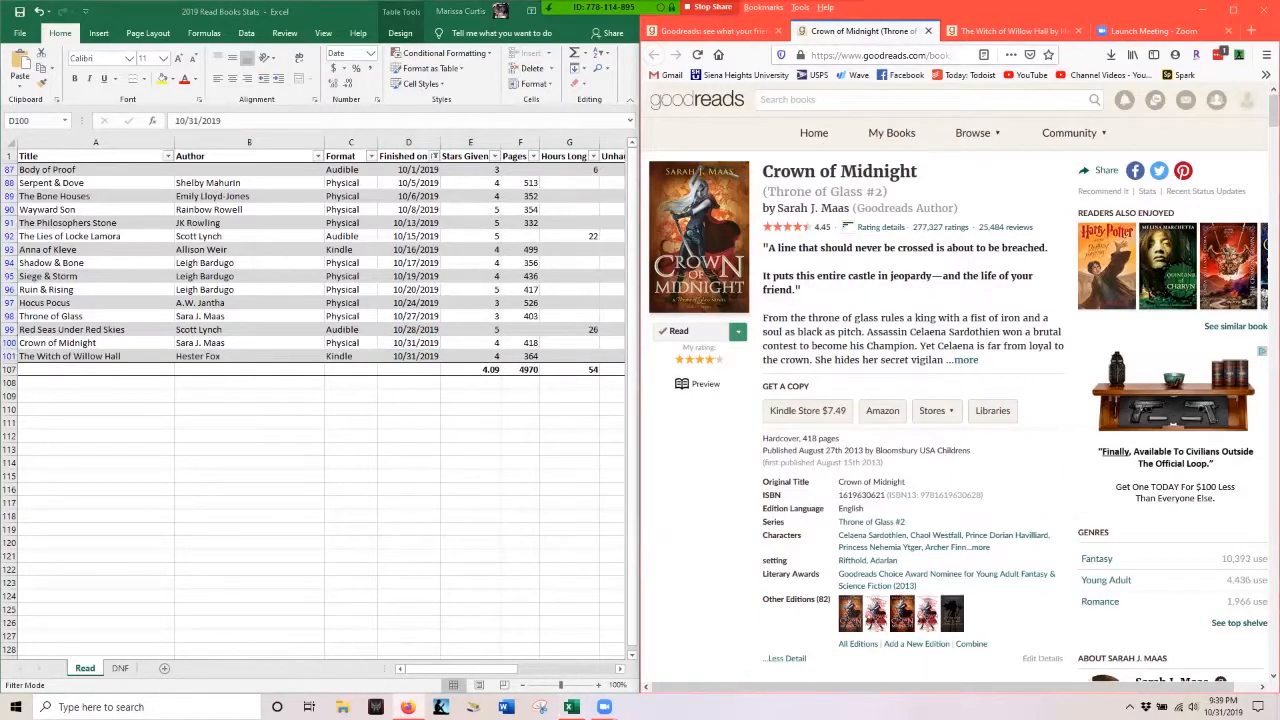
{"action": "left_click", "coordinate": [964, 359]}
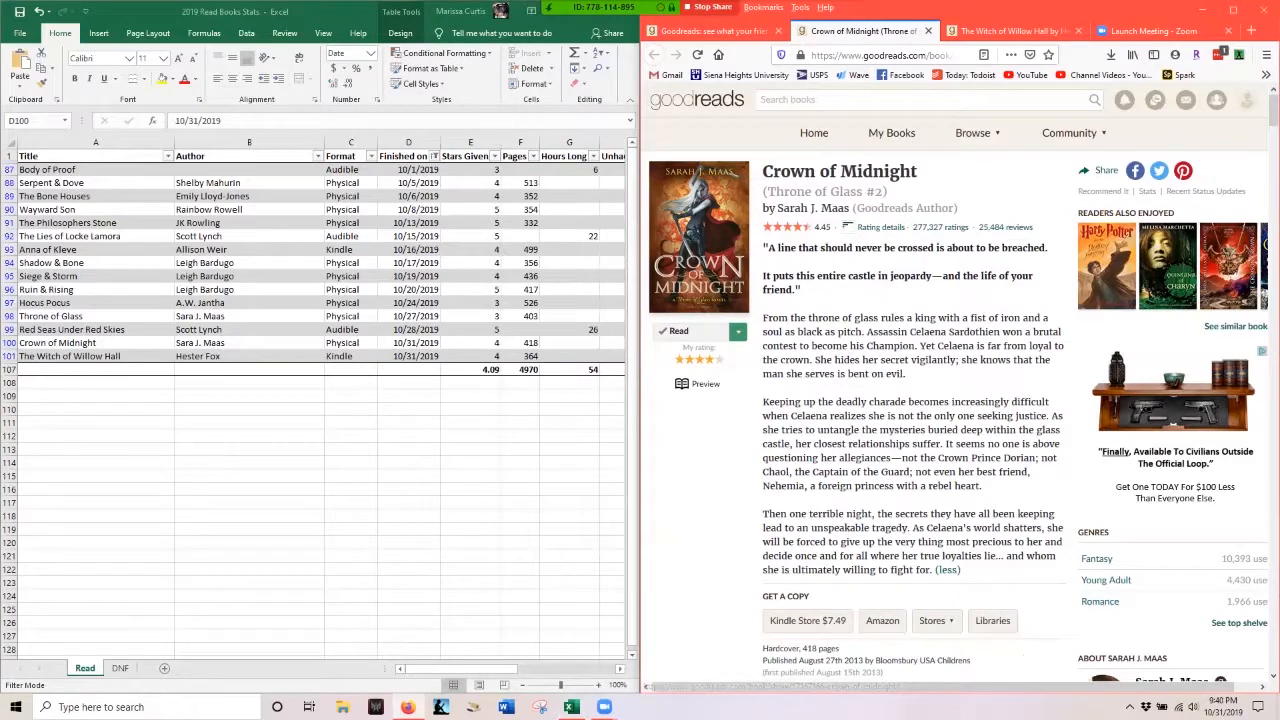
{"action": "scroll", "coordinate": [959, 398], "scroll_direction": "down", "scroll_amount": 1}
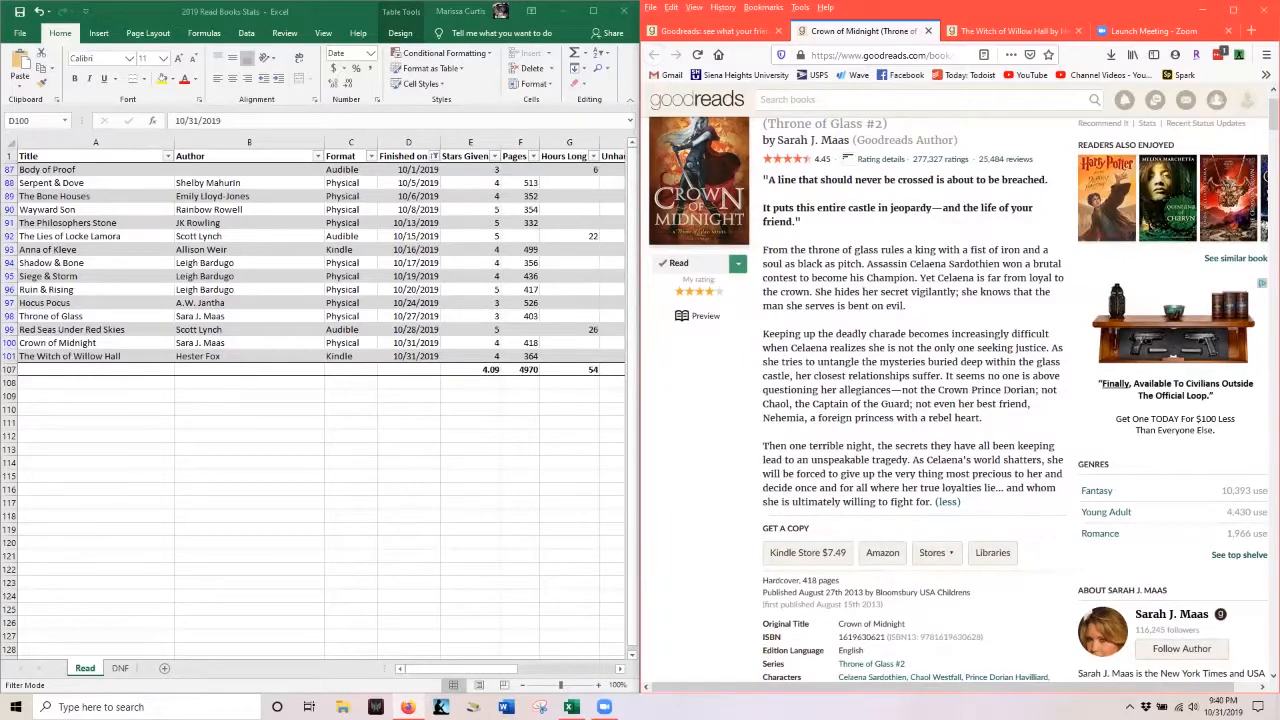
{"action": "left_click", "coordinate": [928, 31]}
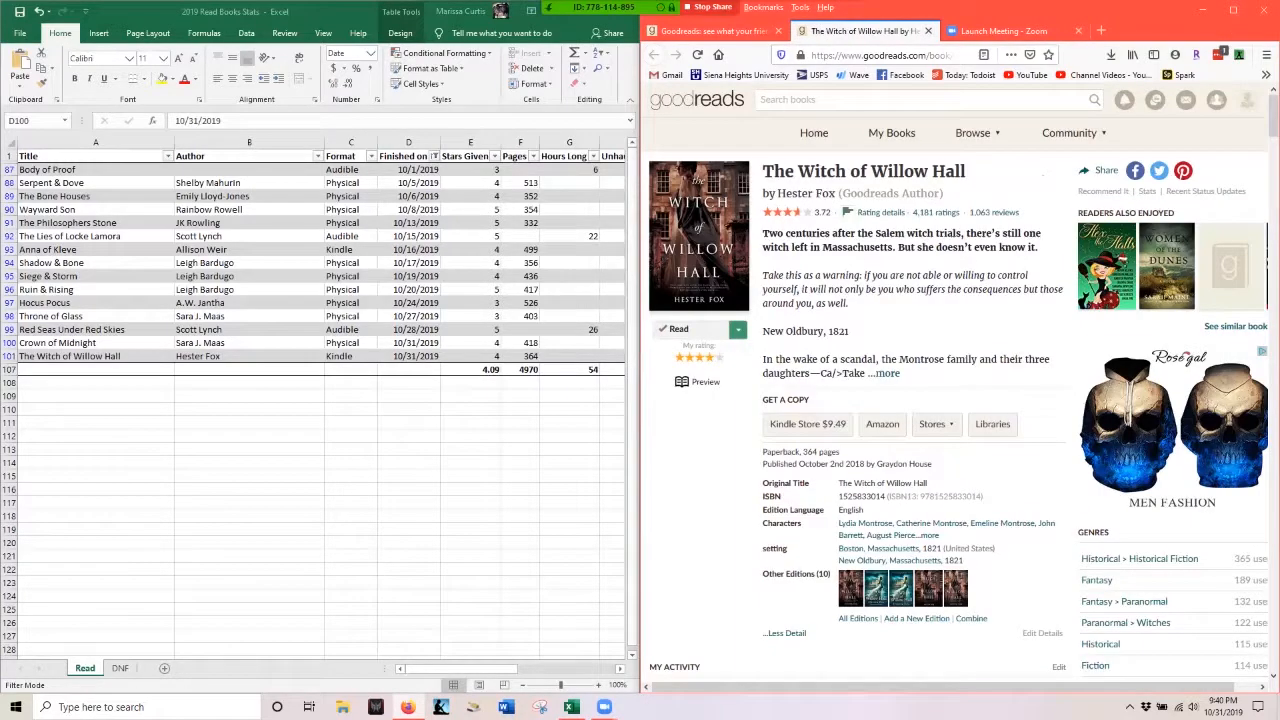
Expand The Witch of Willow Hall's full synopsis, then return to Excel on the last book's Kindle cell C101
{"action": "left_click", "coordinate": [886, 373]}
{"action": "scroll", "coordinate": [886, 400], "scroll_direction": "down", "scroll_amount": 1}
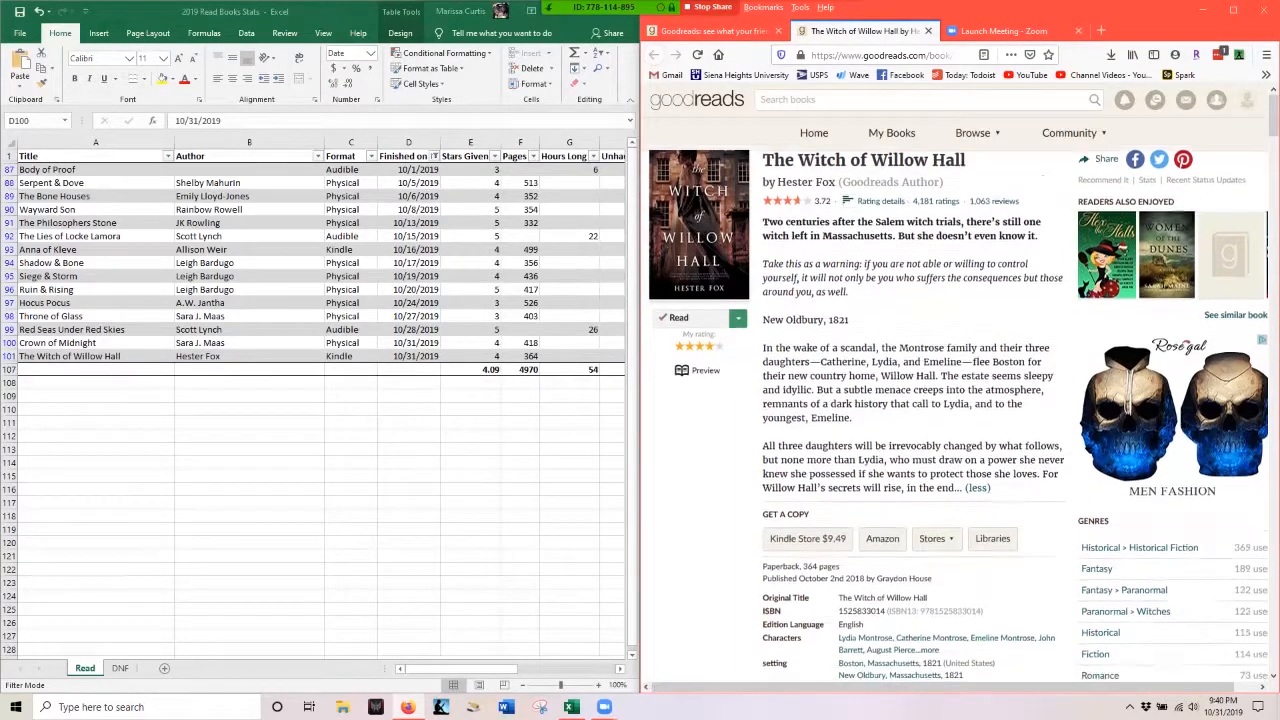
{"action": "scroll", "coordinate": [958, 415], "scroll_direction": "down", "scroll_amount": 2}
{"action": "scroll", "coordinate": [958, 415], "scroll_direction": "up", "scroll_amount": 2}
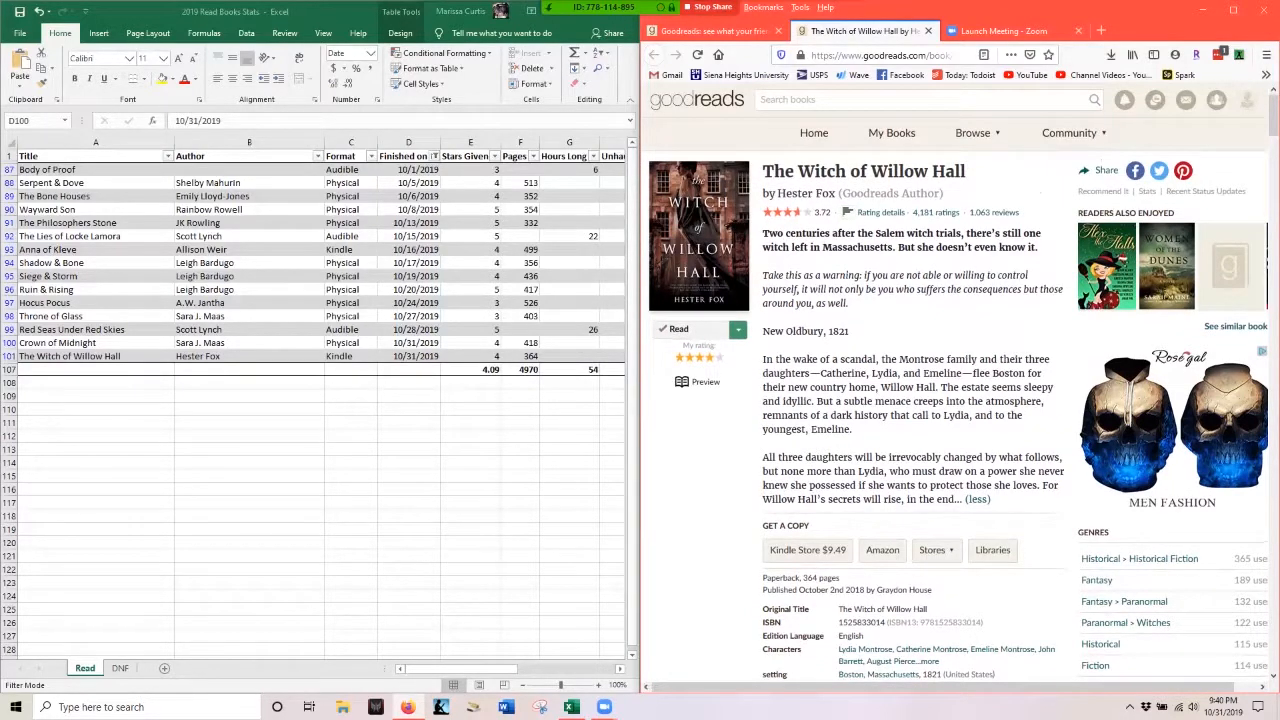
{"action": "left_click", "coordinate": [639, 346]}
{"action": "key", "text": "Down"}
{"action": "key", "text": "Left"}
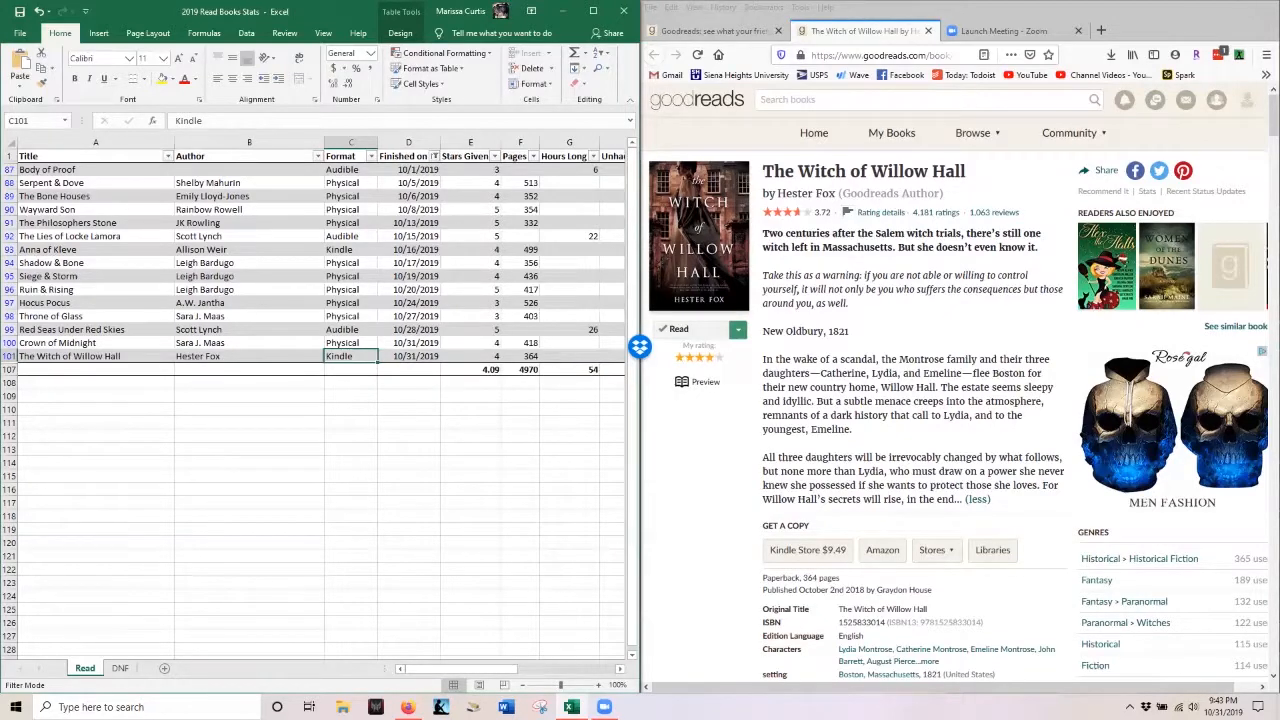
Close The Witch of Willow Hall tab, leaving the 2019 Reading Challenge page at 100 of 100 books
{"action": "key", "text": "ctrl+w"}
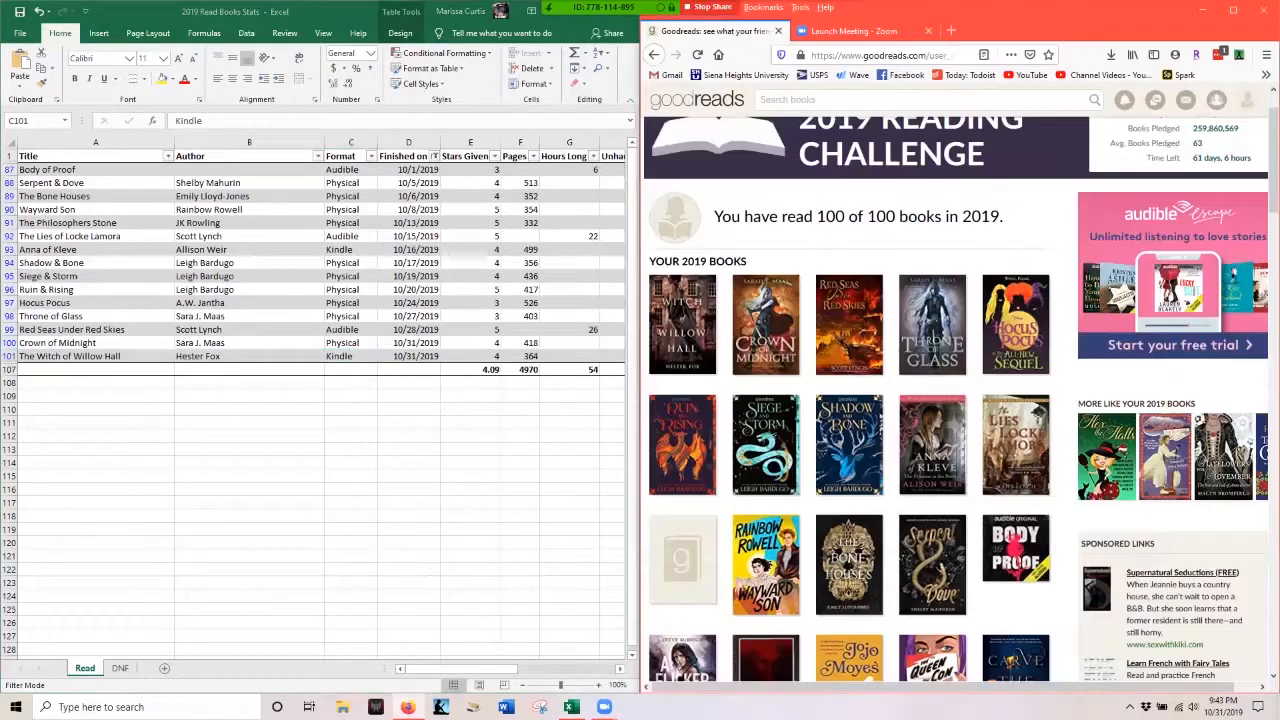
{"action": "scroll", "coordinate": [1015, 470], "scroll_direction": "up", "scroll_amount": 1}
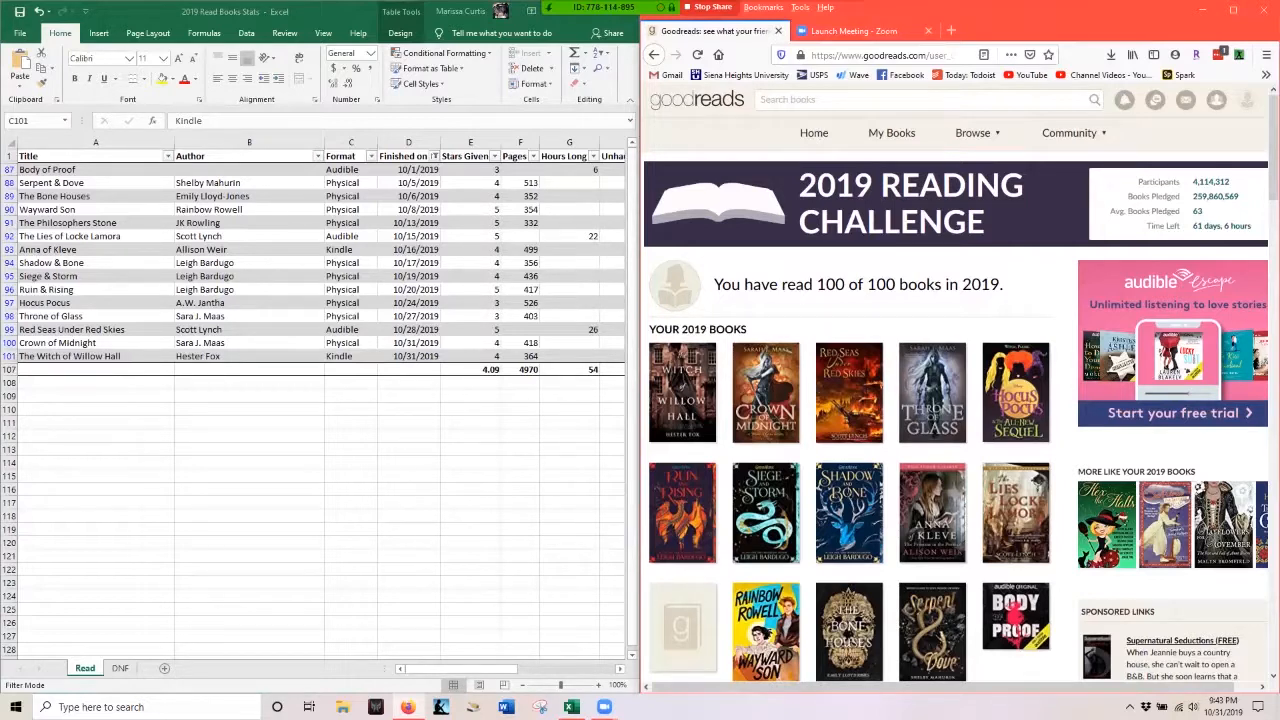
Maximize the workbook, switch to the DNF sheet and select the Nocturna row
{"action": "left_click", "coordinate": [478, 14]}
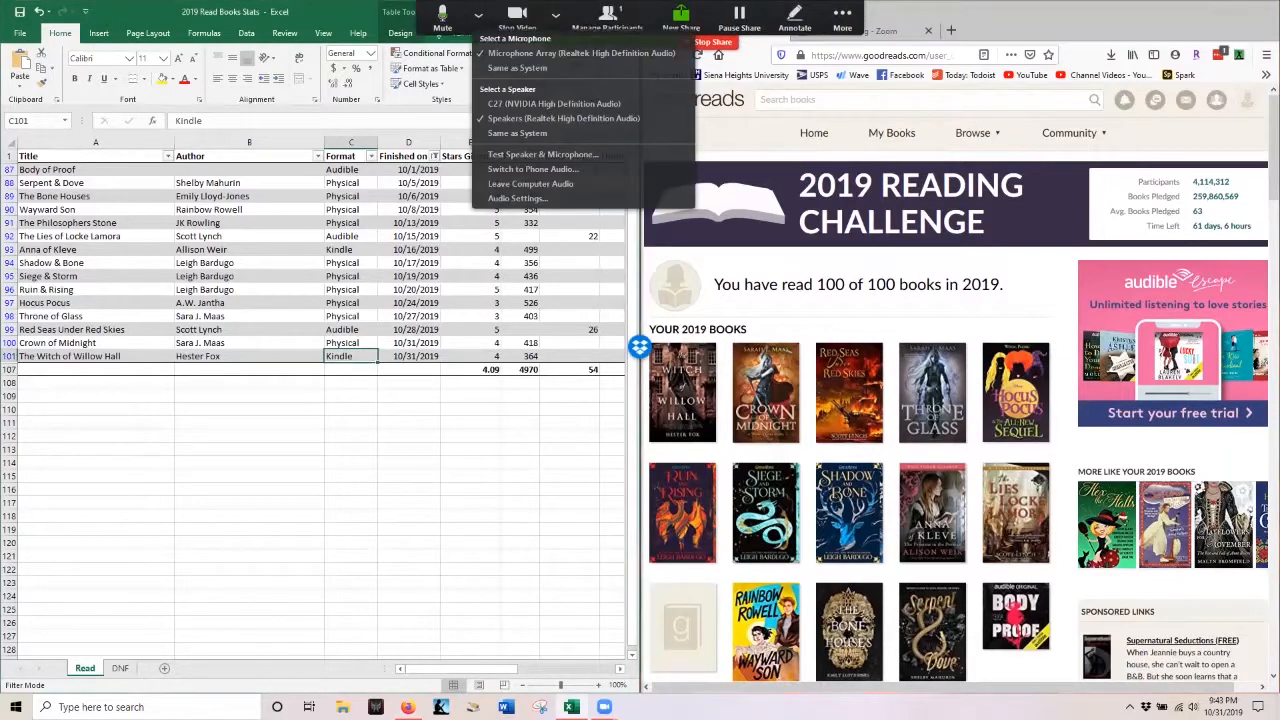
{"action": "double_click", "coordinate": [300, 11]}
{"action": "left_click", "coordinate": [119, 668]}
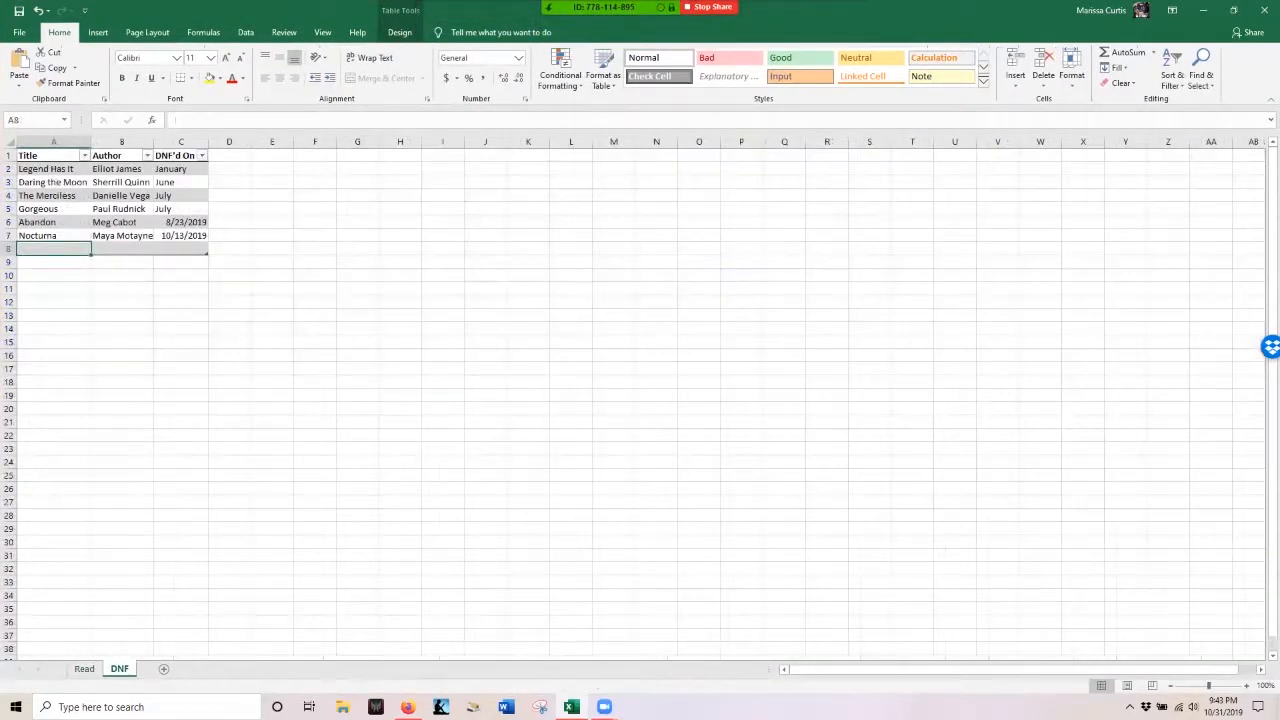
{"action": "key", "text": "Up"}
{"action": "key", "text": "shift+Right"}
{"action": "key", "text": "shift+Right"}
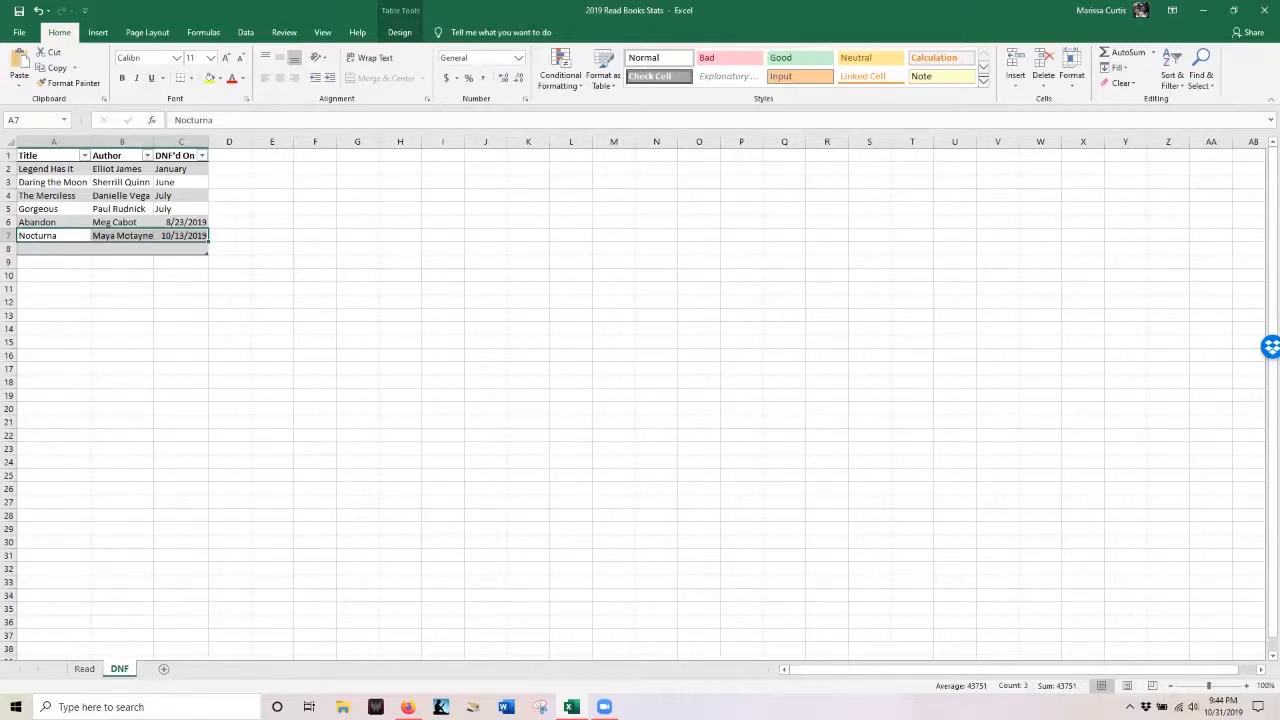
Return to the Read sheet and set the Finished on filter to Select All, showing the whole year's books
{"action": "left_click", "coordinate": [400, 329]}
{"action": "left_click", "coordinate": [84, 668]}
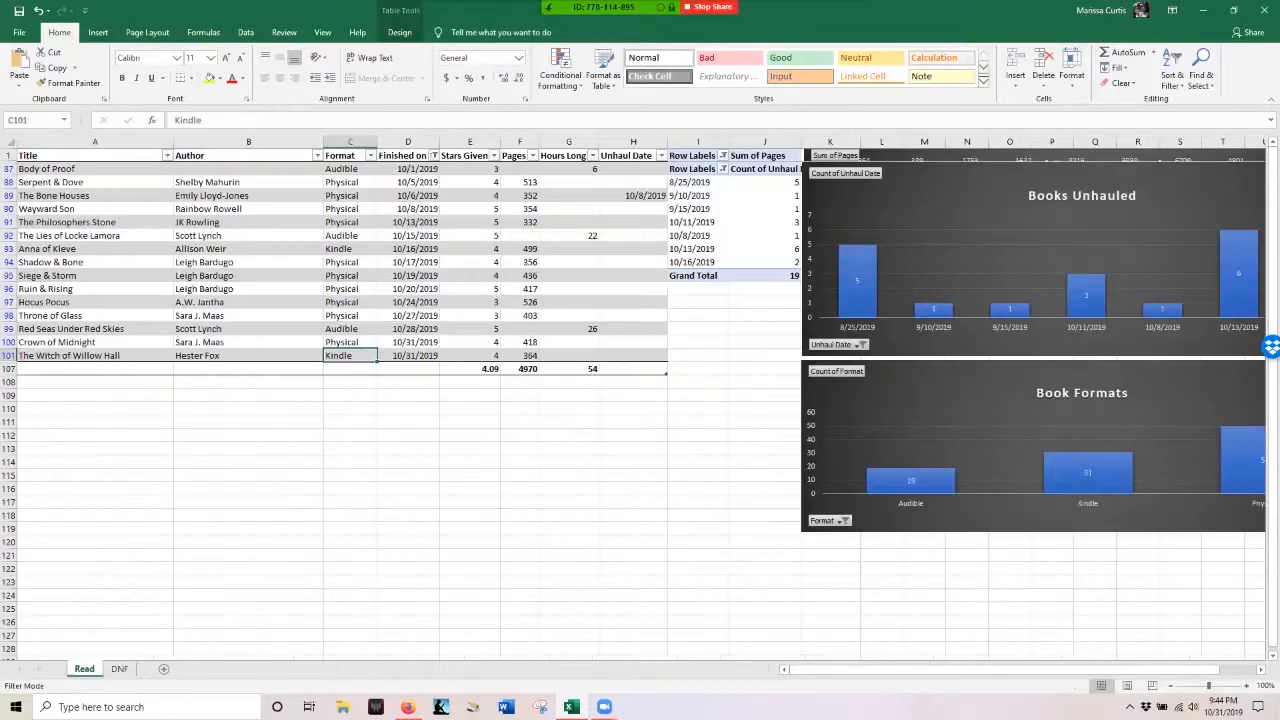
{"action": "right_click", "coordinate": [180, 288]}
{"action": "key", "text": "Escape"}
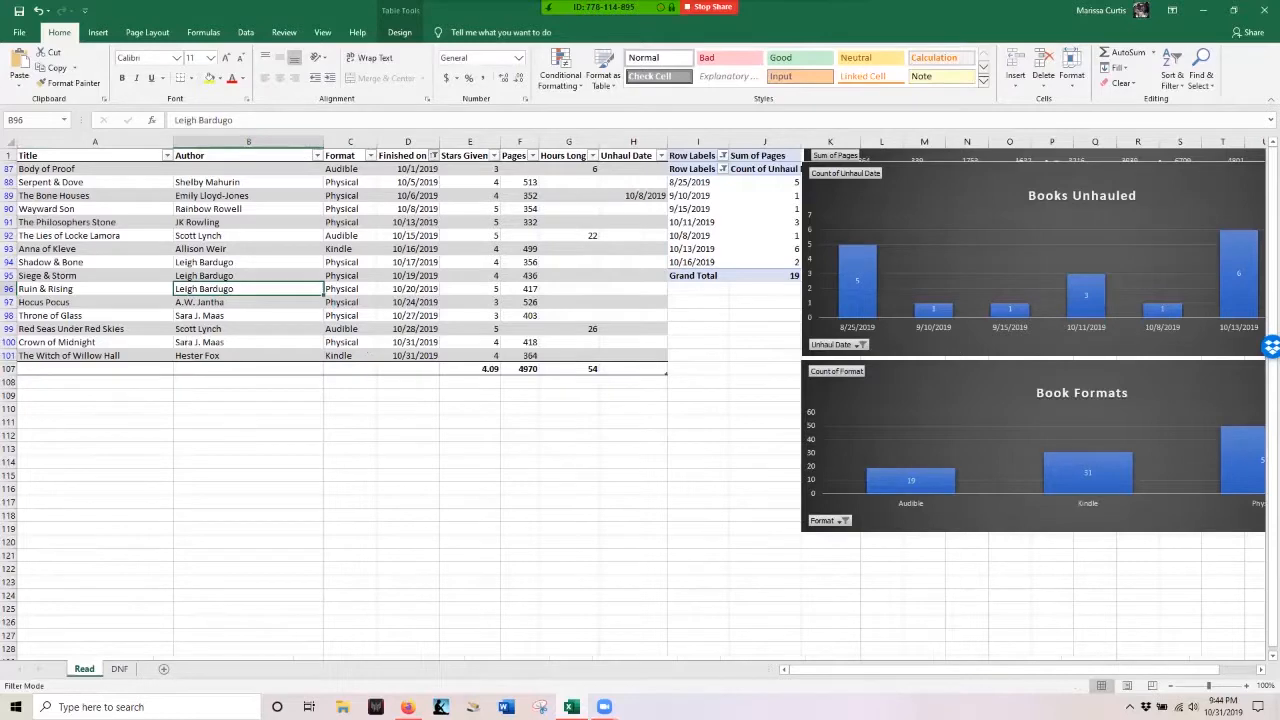
{"action": "left_click", "coordinate": [433, 155]}
{"action": "key", "text": "Tab"}
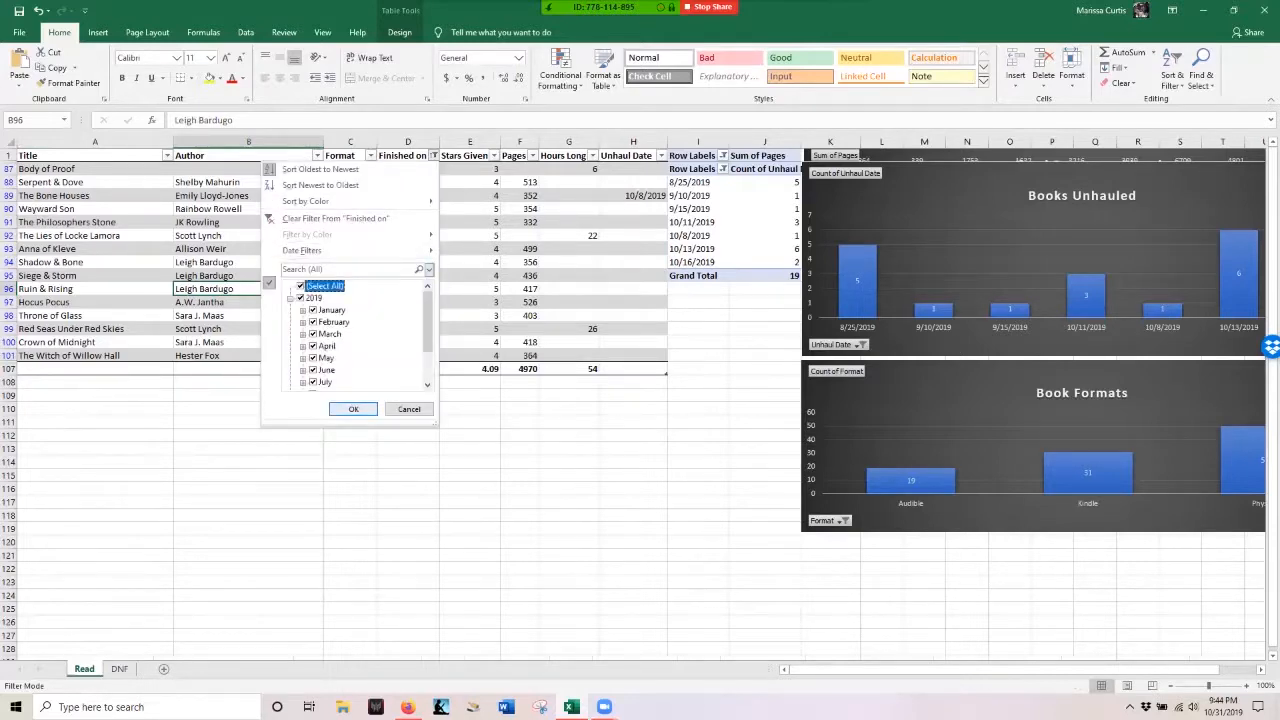
{"action": "scroll", "coordinate": [640, 400], "scroll_direction": "right", "scroll_amount": 3}
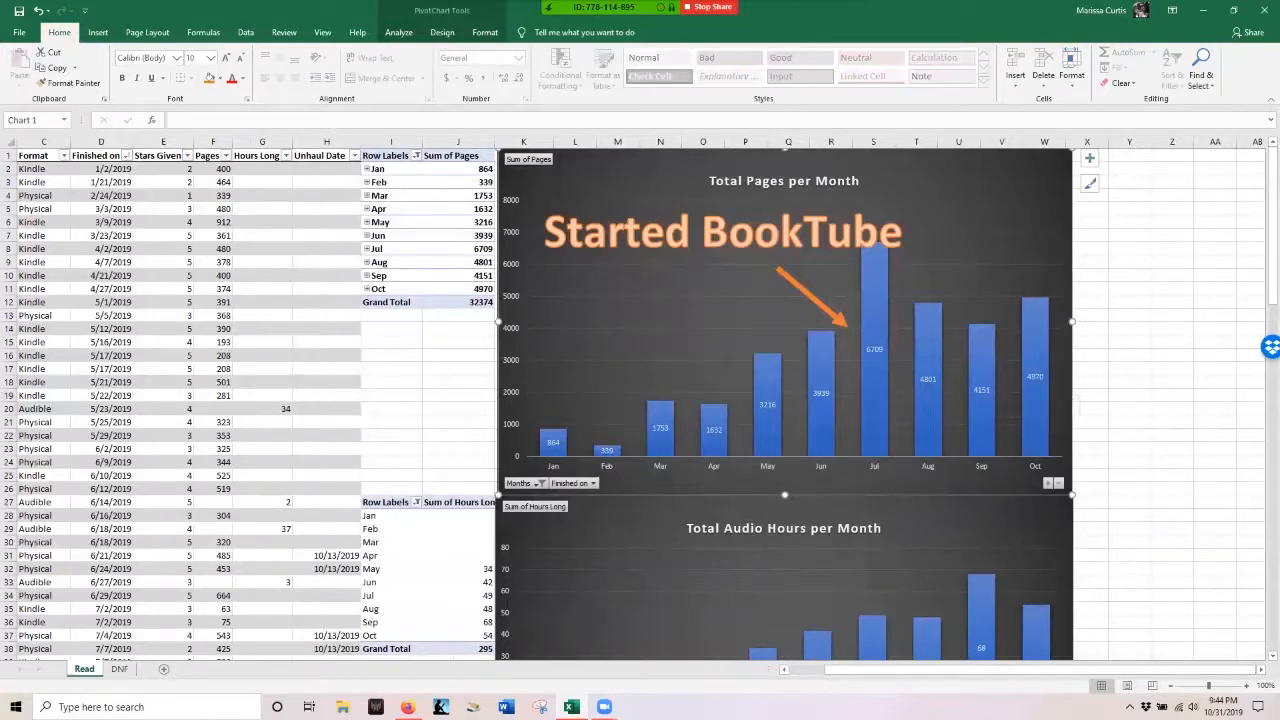
{"action": "scroll", "coordinate": [1040, 400], "scroll_direction": "down", "scroll_amount": 2}
{"action": "scroll", "coordinate": [1010, 420], "scroll_direction": "down", "scroll_amount": 3}
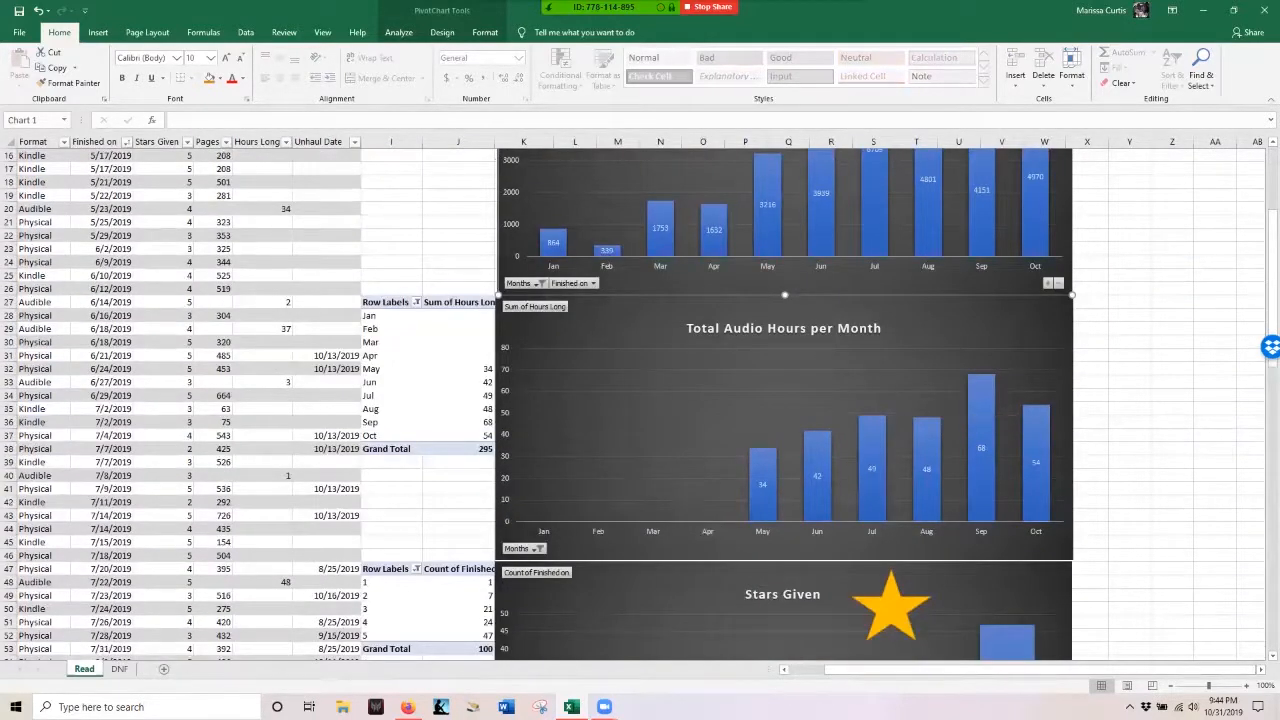
{"action": "key", "text": "Escape"}
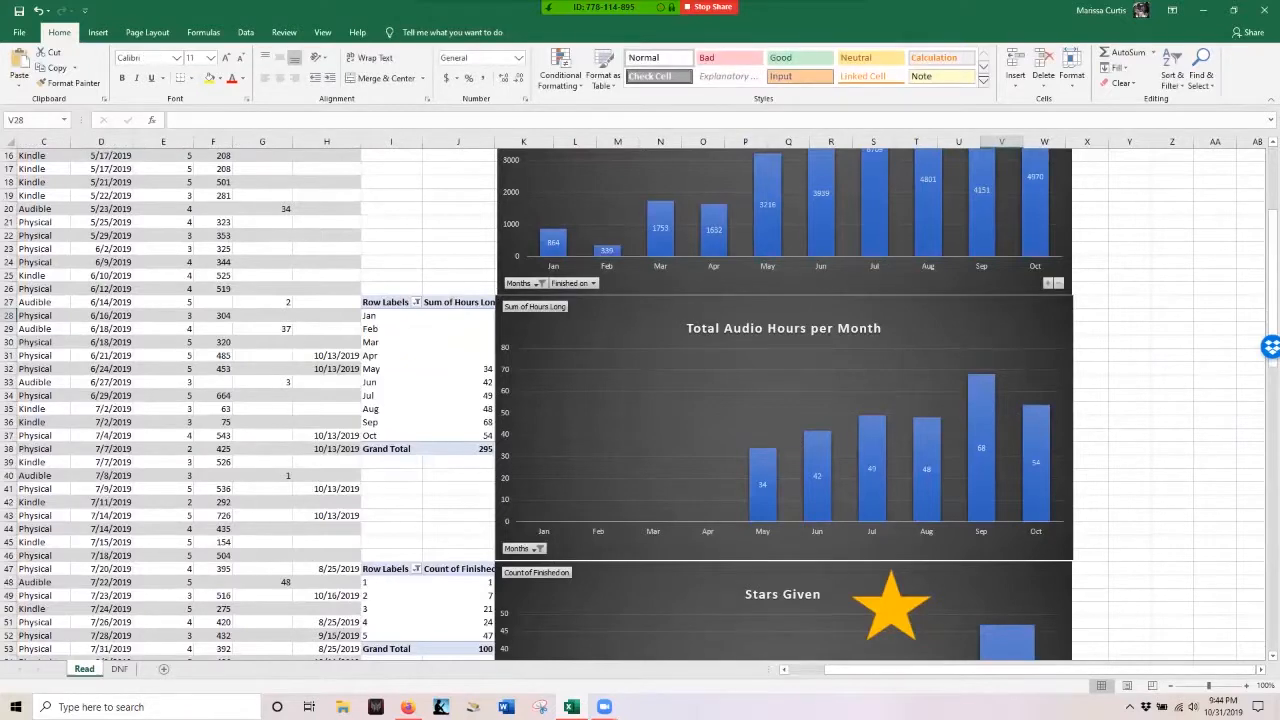
{"action": "scroll", "coordinate": [640, 400], "scroll_direction": "down", "scroll_amount": 2}
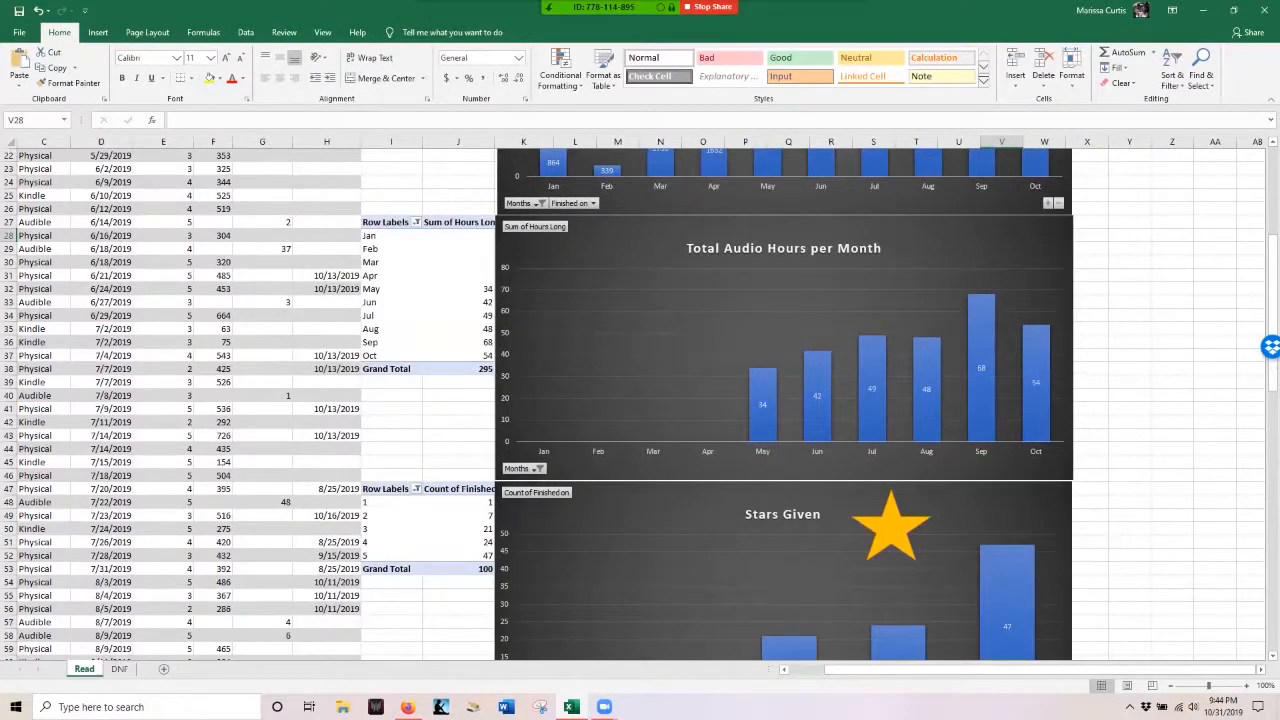
{"action": "scroll", "coordinate": [640, 400], "scroll_direction": "down", "scroll_amount": 1}
{"action": "scroll", "coordinate": [640, 400], "scroll_direction": "down", "scroll_amount": 4}
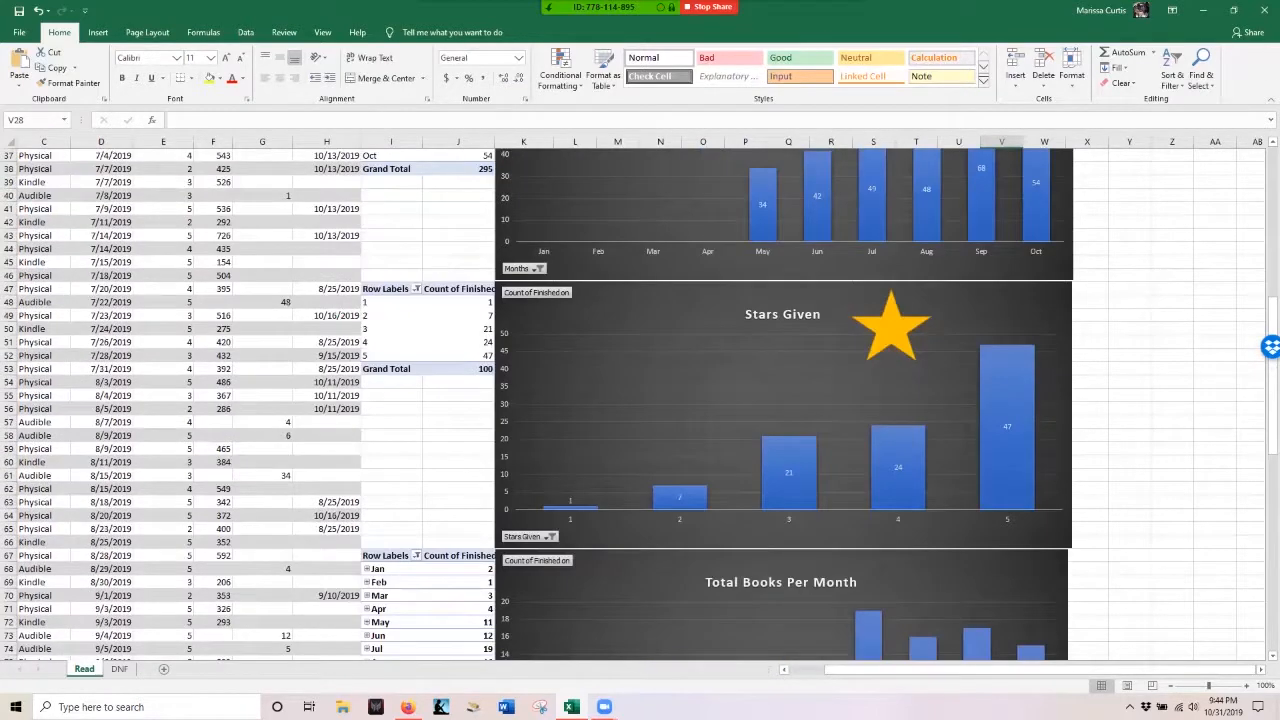
{"action": "scroll", "coordinate": [1005, 335], "scroll_direction": "down", "scroll_amount": 1}
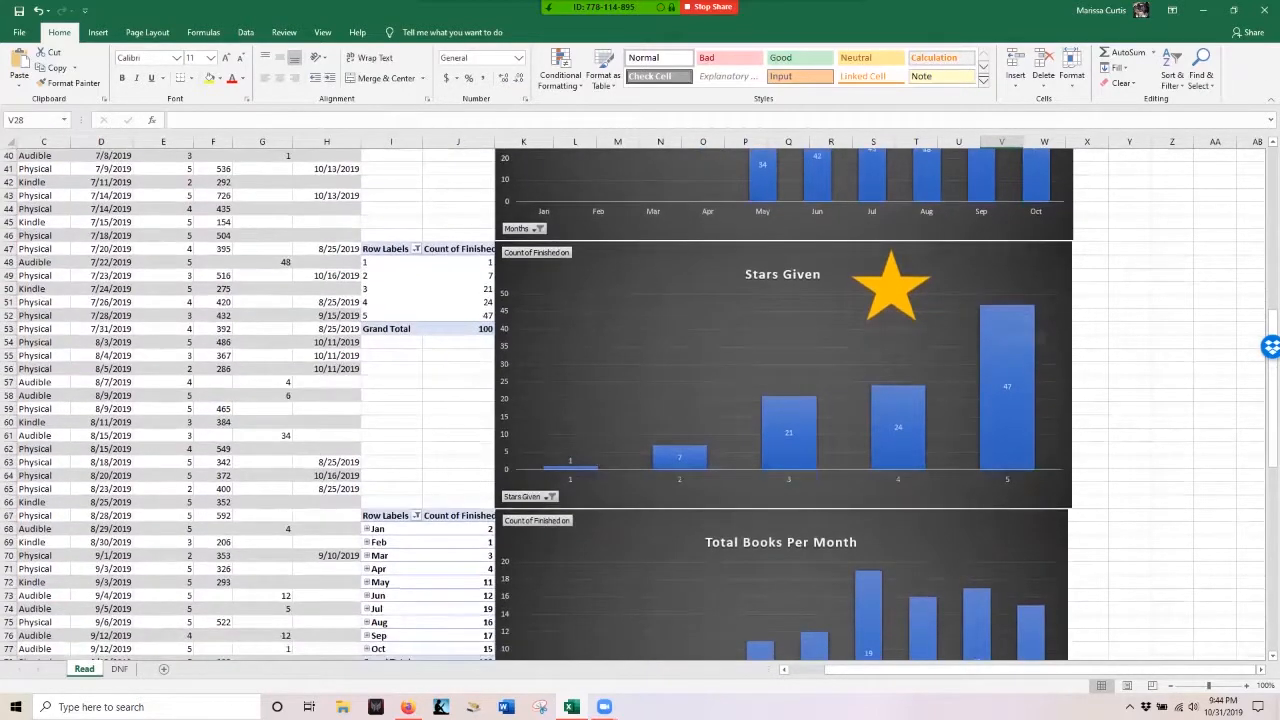
{"action": "left_click", "coordinate": [1005, 335]}
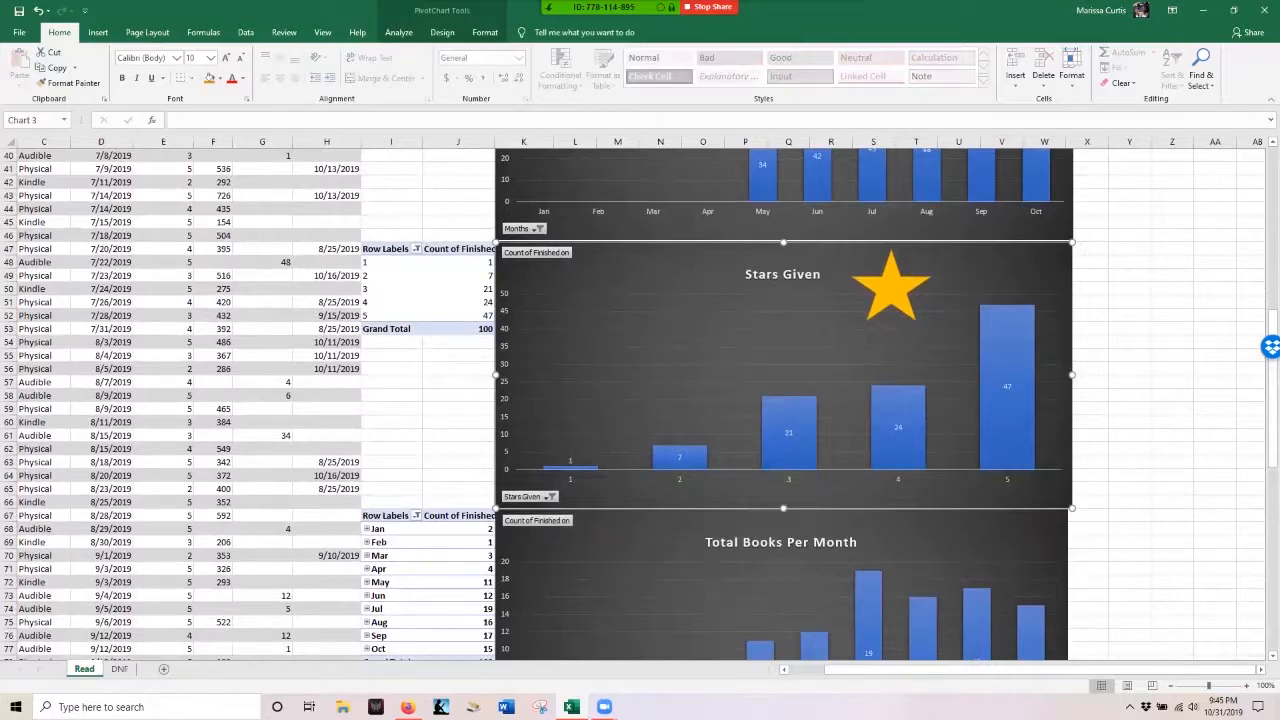
{"action": "scroll", "coordinate": [1005, 395], "scroll_direction": "down", "scroll_amount": 2}
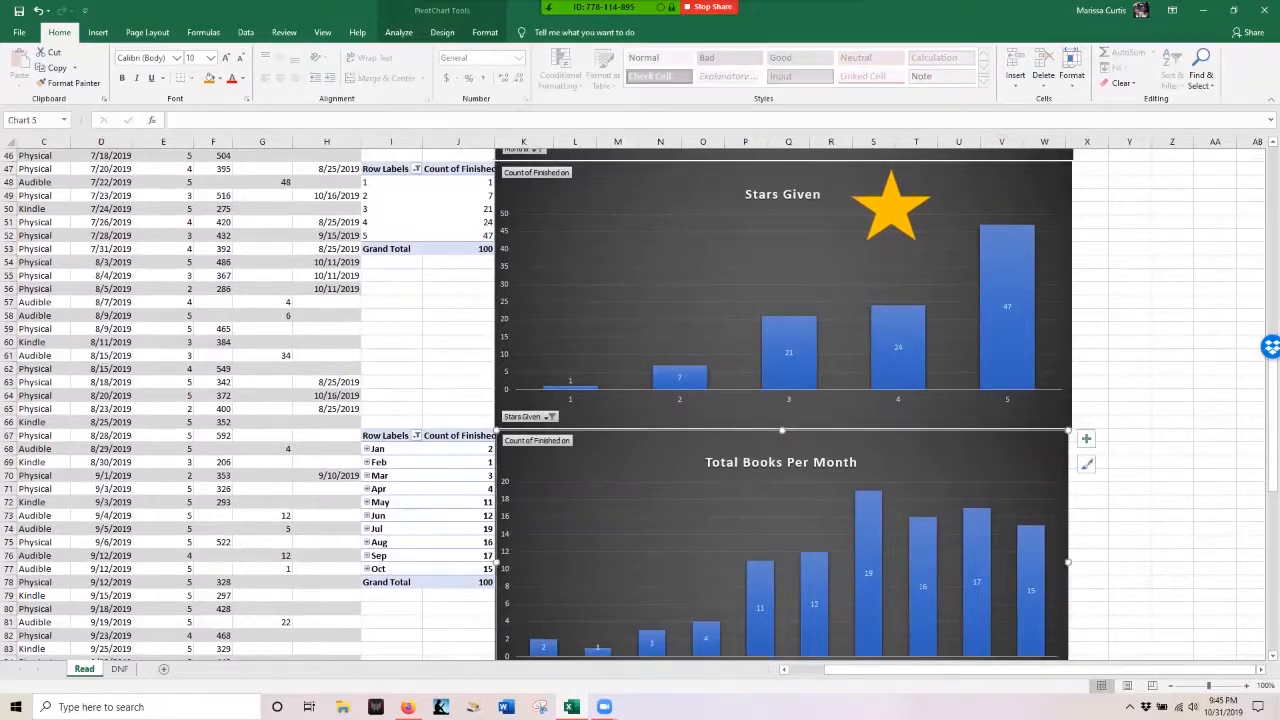
{"action": "scroll", "coordinate": [1045, 443], "scroll_direction": "down", "scroll_amount": 7}
{"action": "scroll", "coordinate": [1045, 443], "scroll_direction": "up", "scroll_amount": 1}
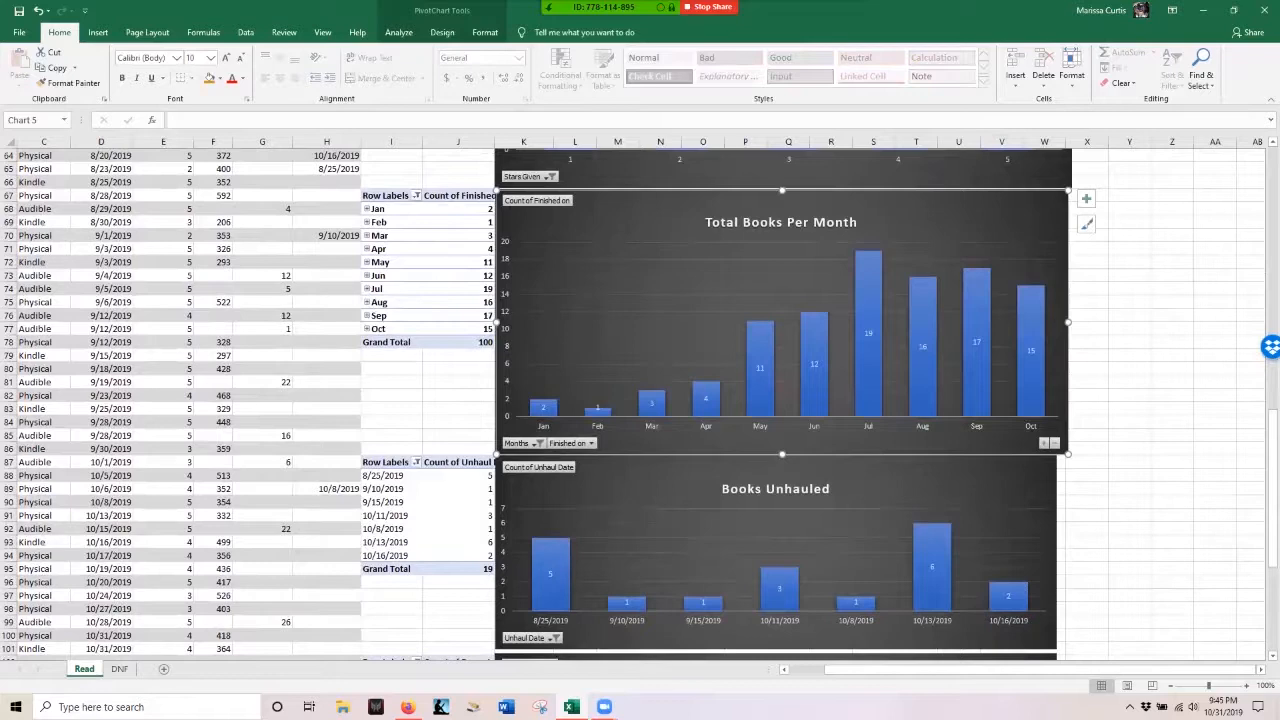
{"action": "scroll", "coordinate": [1045, 443], "scroll_direction": "down", "scroll_amount": 7}
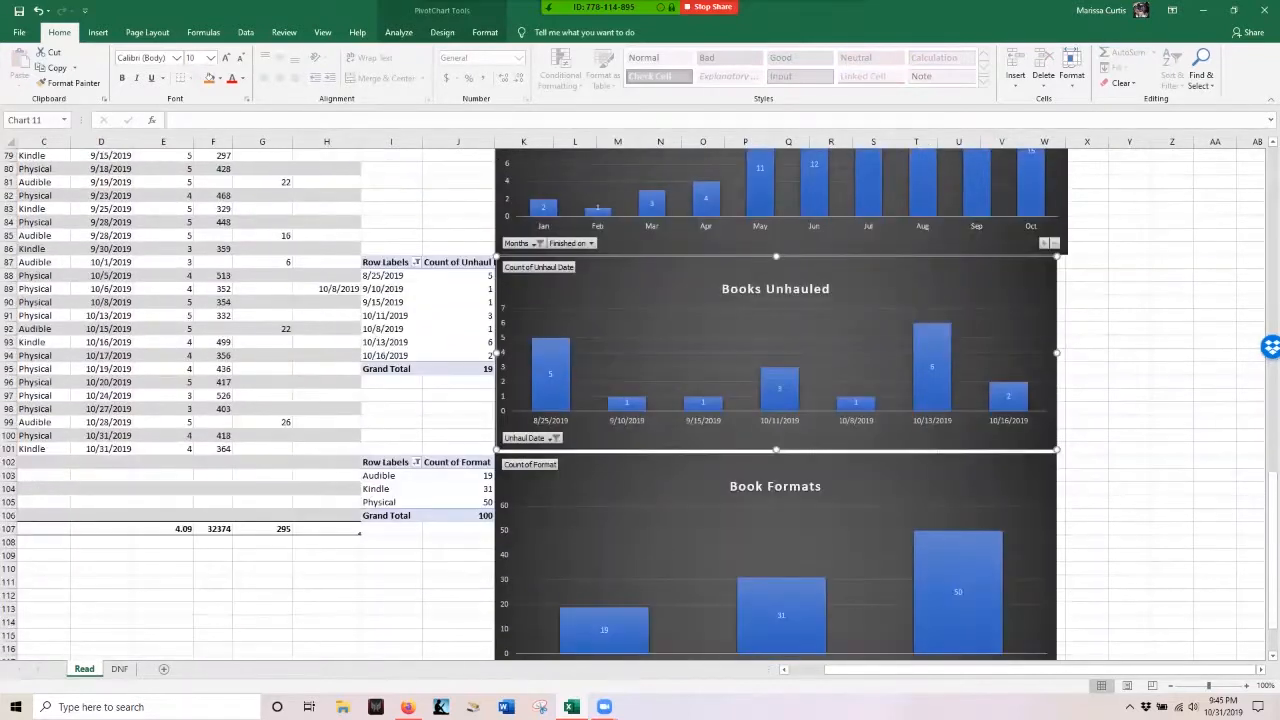
{"action": "scroll", "coordinate": [1045, 443], "scroll_direction": "up", "scroll_amount": 2}
{"action": "left_click", "coordinate": [1045, 443]}
{"action": "scroll", "coordinate": [1045, 443], "scroll_direction": "down", "scroll_amount": 1}
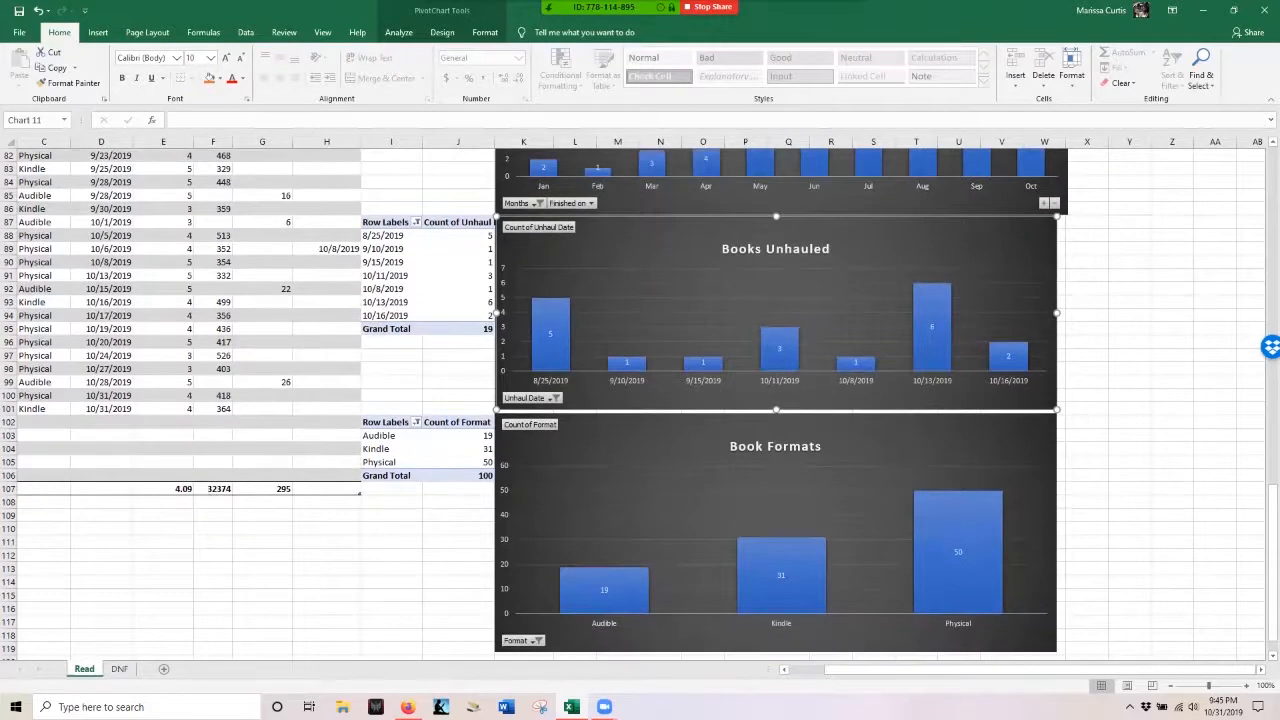
{"action": "left_click", "coordinate": [1045, 443]}
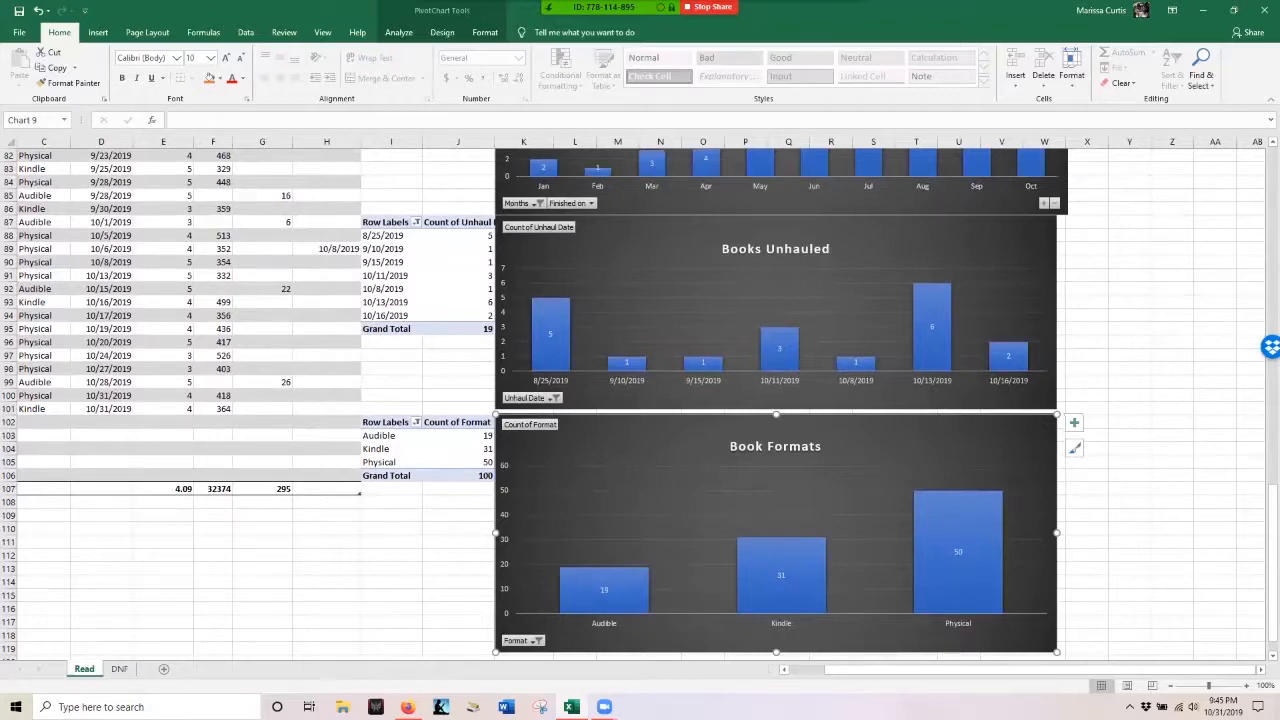
{"action": "scroll", "coordinate": [640, 400], "scroll_direction": "down", "scroll_amount": 3}
{"action": "scroll", "coordinate": [640, 400], "scroll_direction": "up", "scroll_amount": 2}
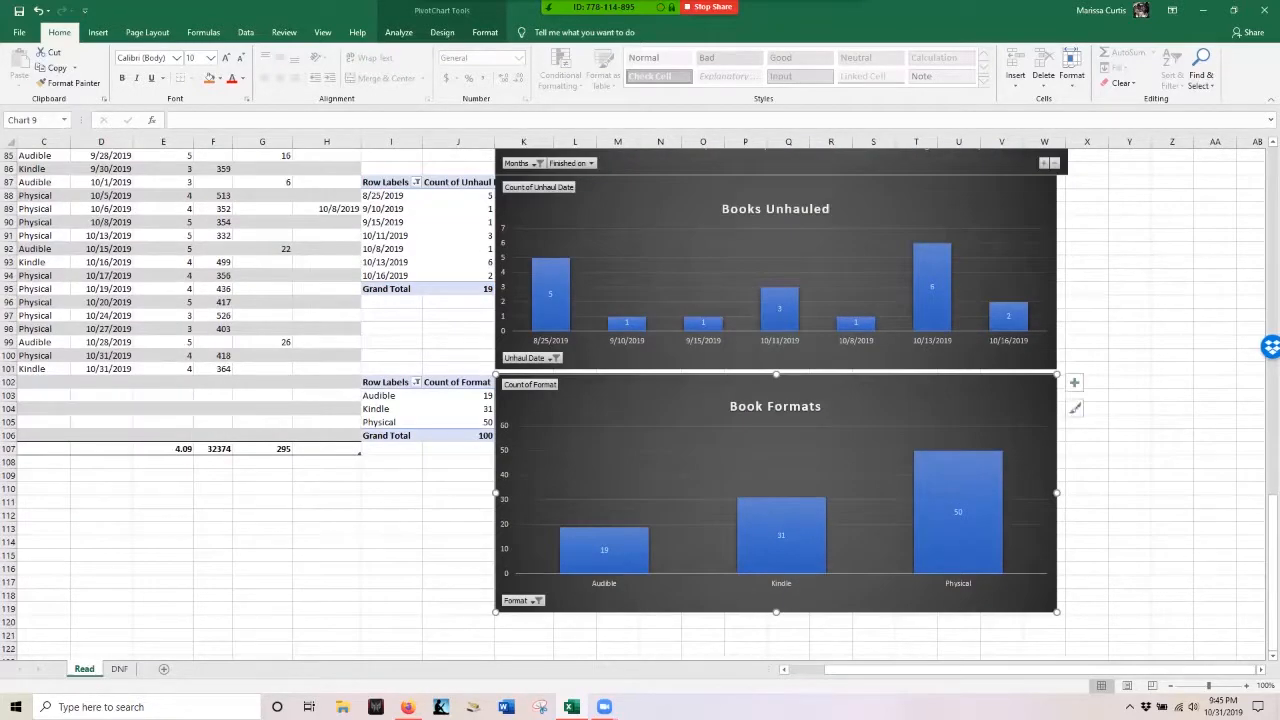